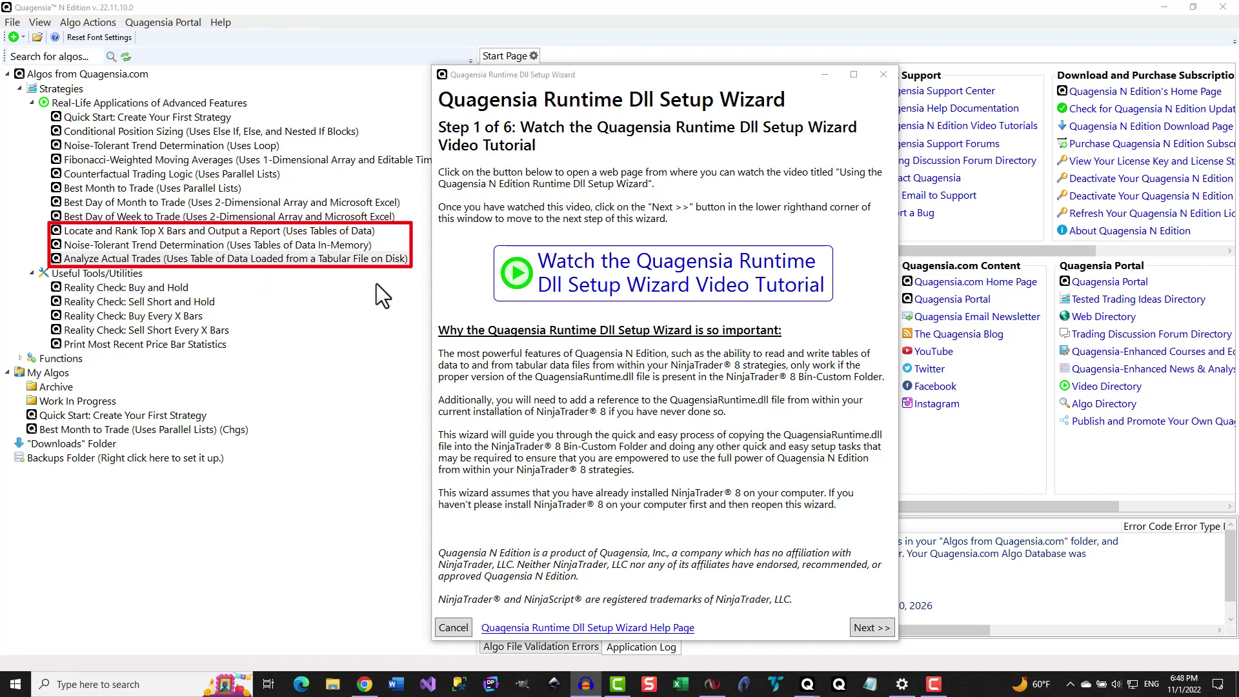
- Close the setup wizard and open the Analyze Actual Trades (Uses Table of Data Loaded from a Tabular File on Disk) strategy
click(880, 71)
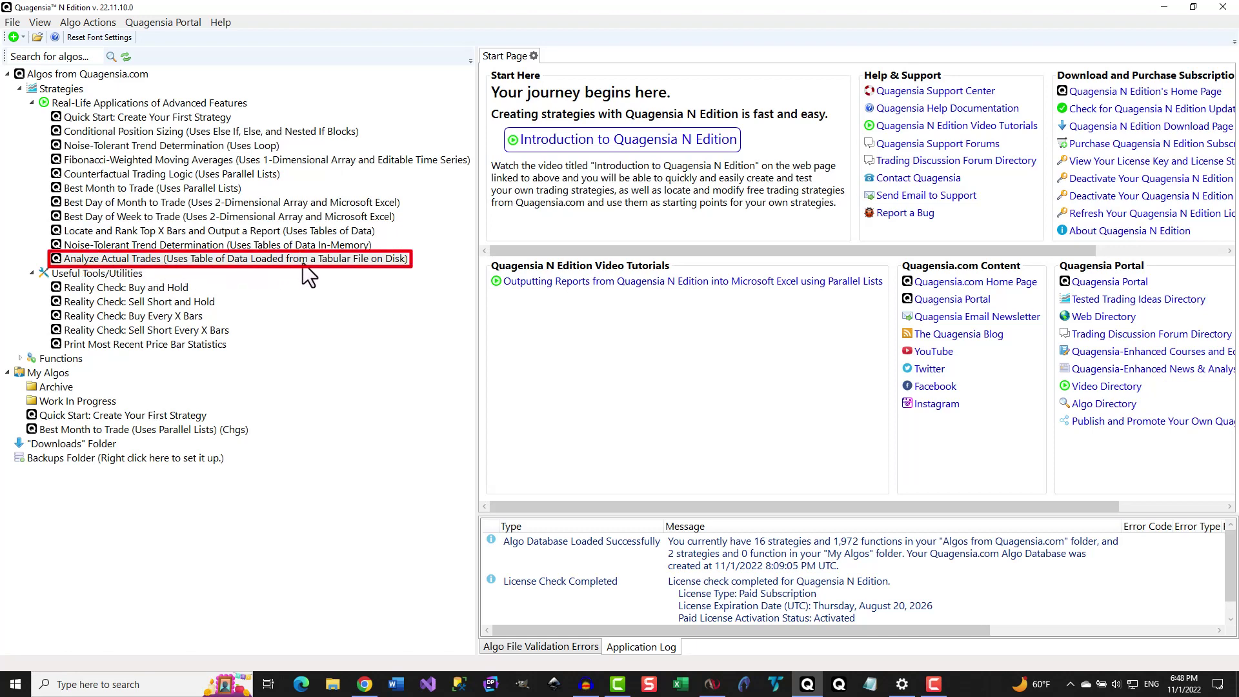
right_click(342, 260)
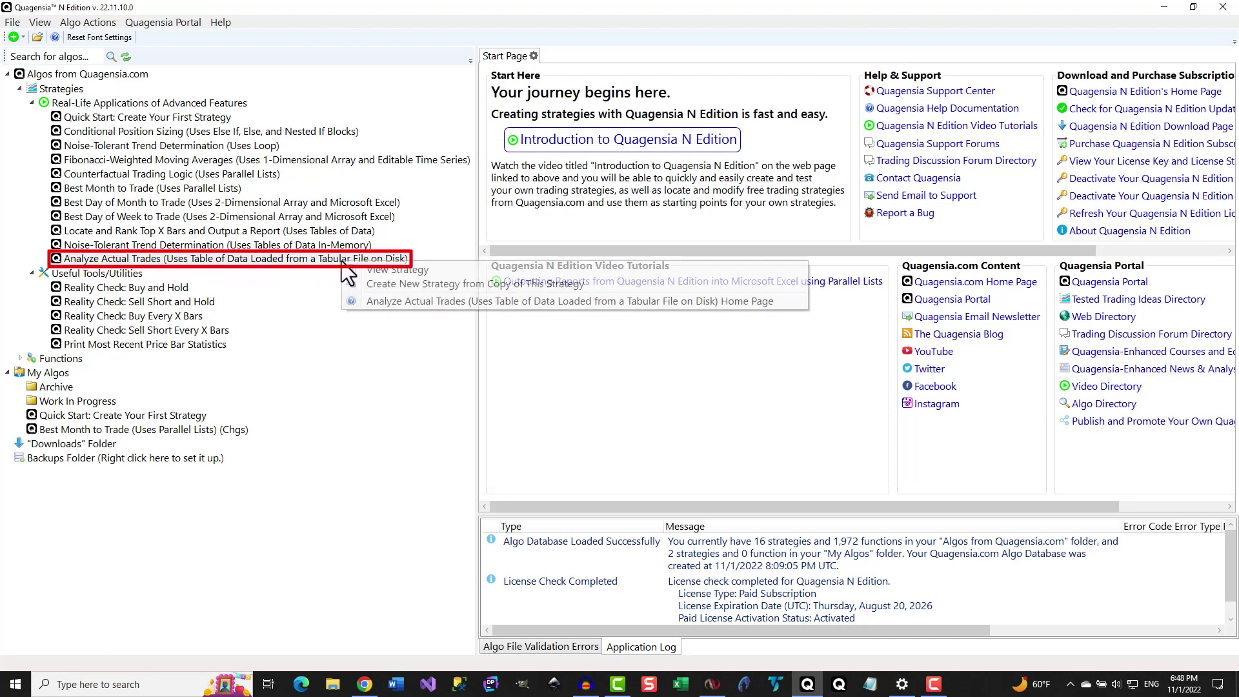
click(418, 279)
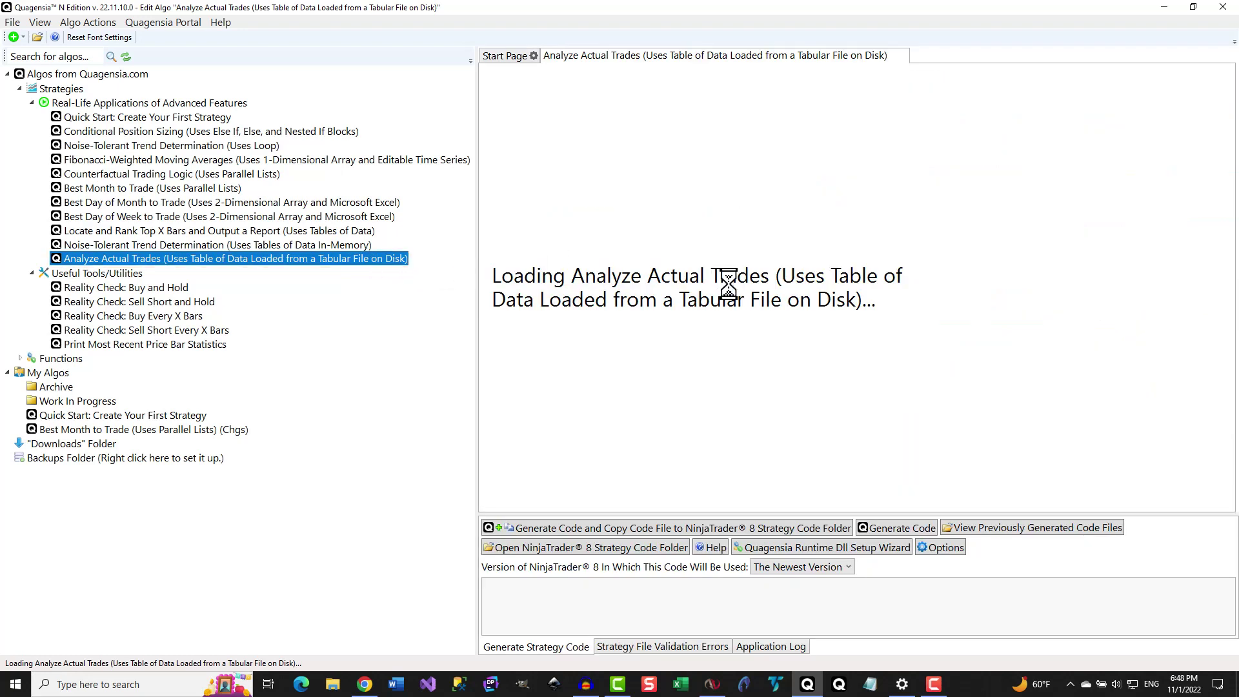
- Generate the strategy's code into the NinjaTrader 8 strategy code folder and continue to the Quagensia Runtime Dll Setup Wizard
click(688, 530)
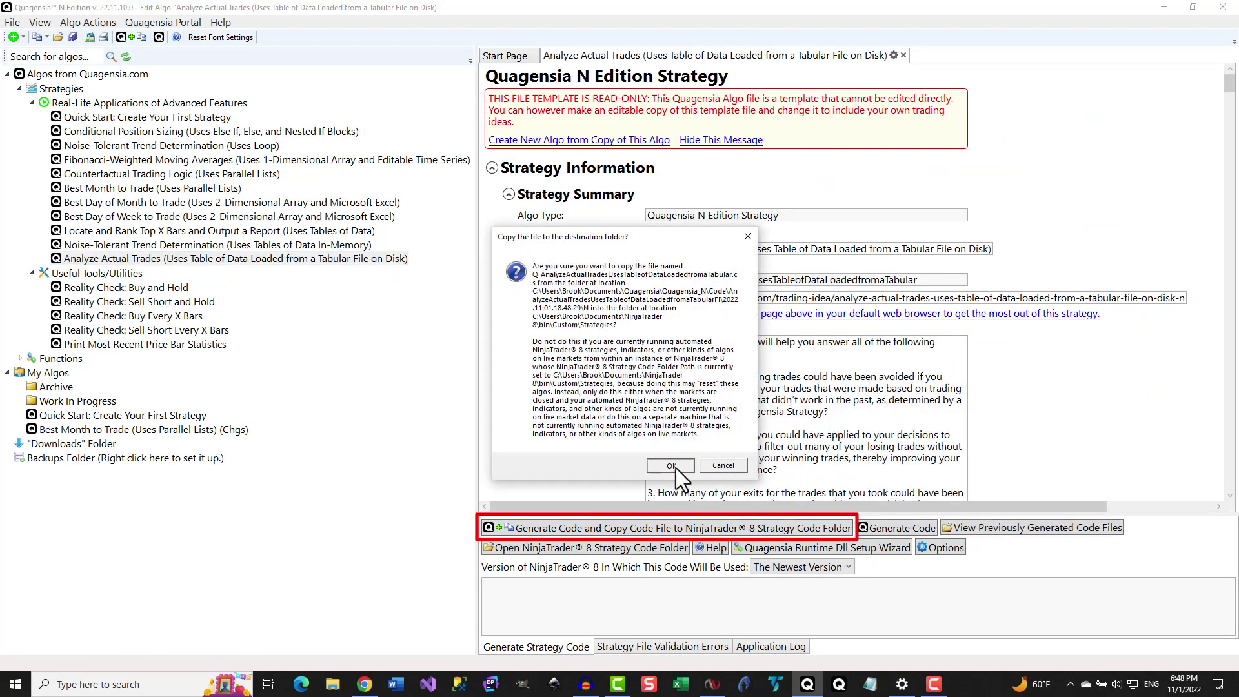
click(672, 466)
click(671, 406)
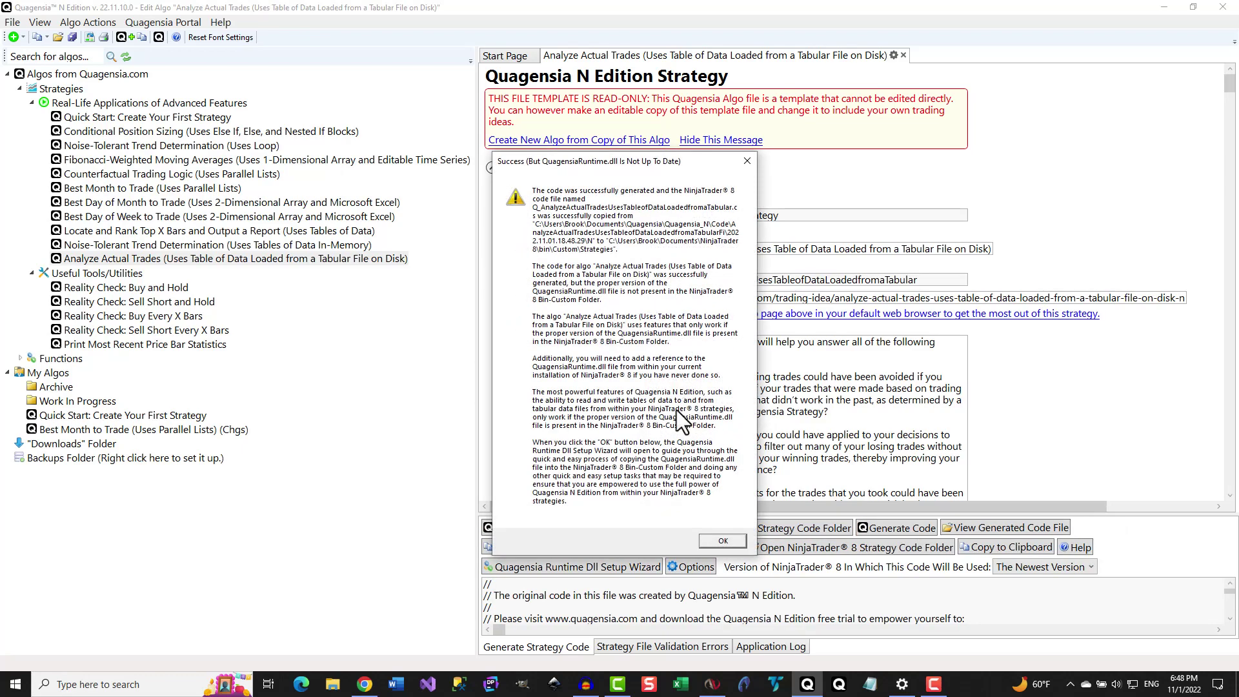
click(722, 542)
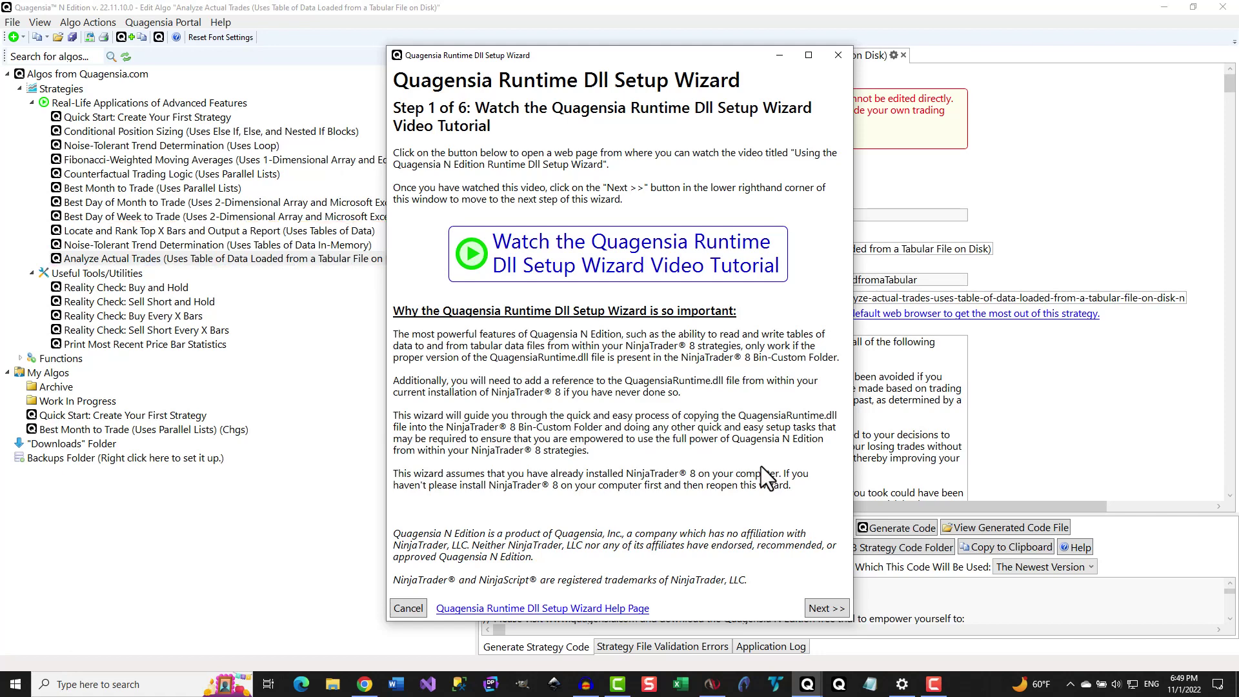
- Advance the setup wizard to step 4, closing the running NinjaTrader 8 instance and keeping the default Bin-Custom folder path
click(826, 609)
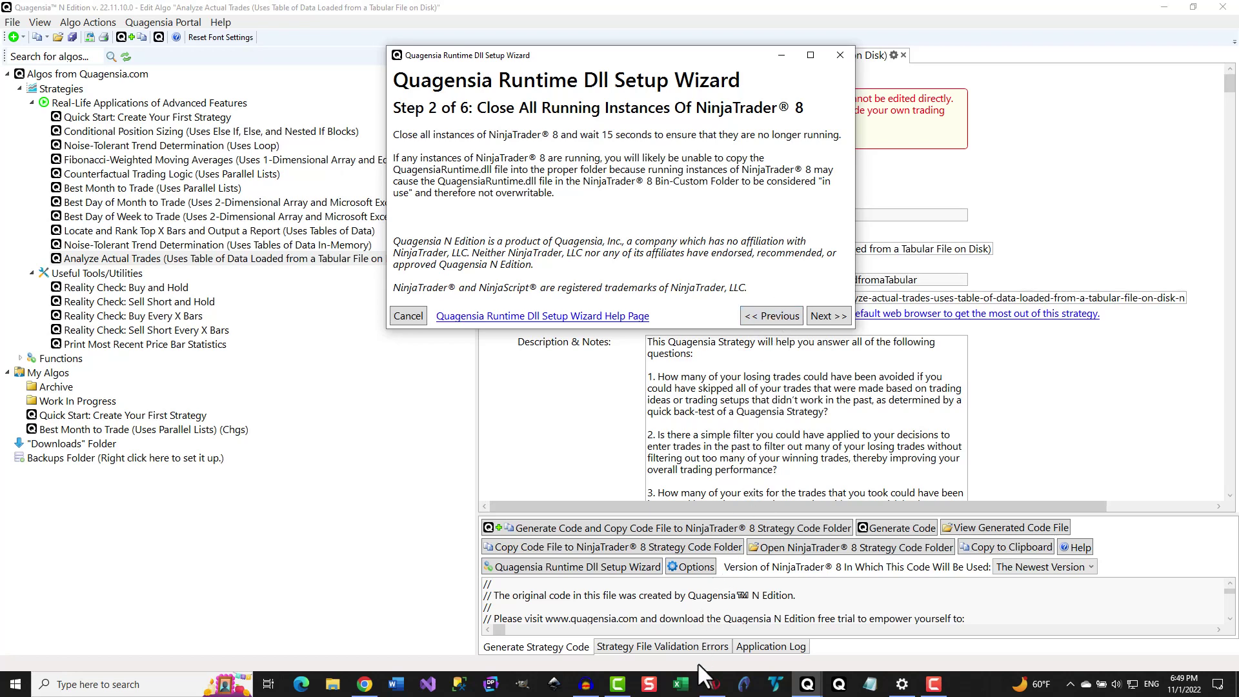
click(712, 685)
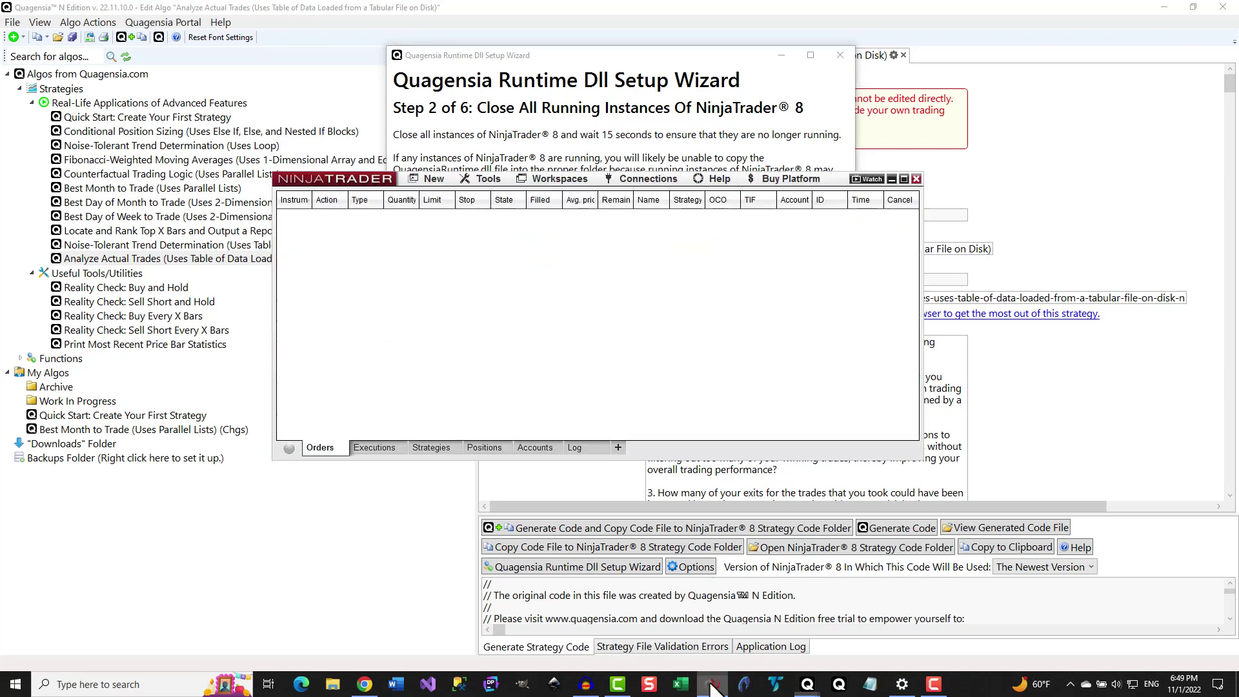
click(916, 178)
click(613, 345)
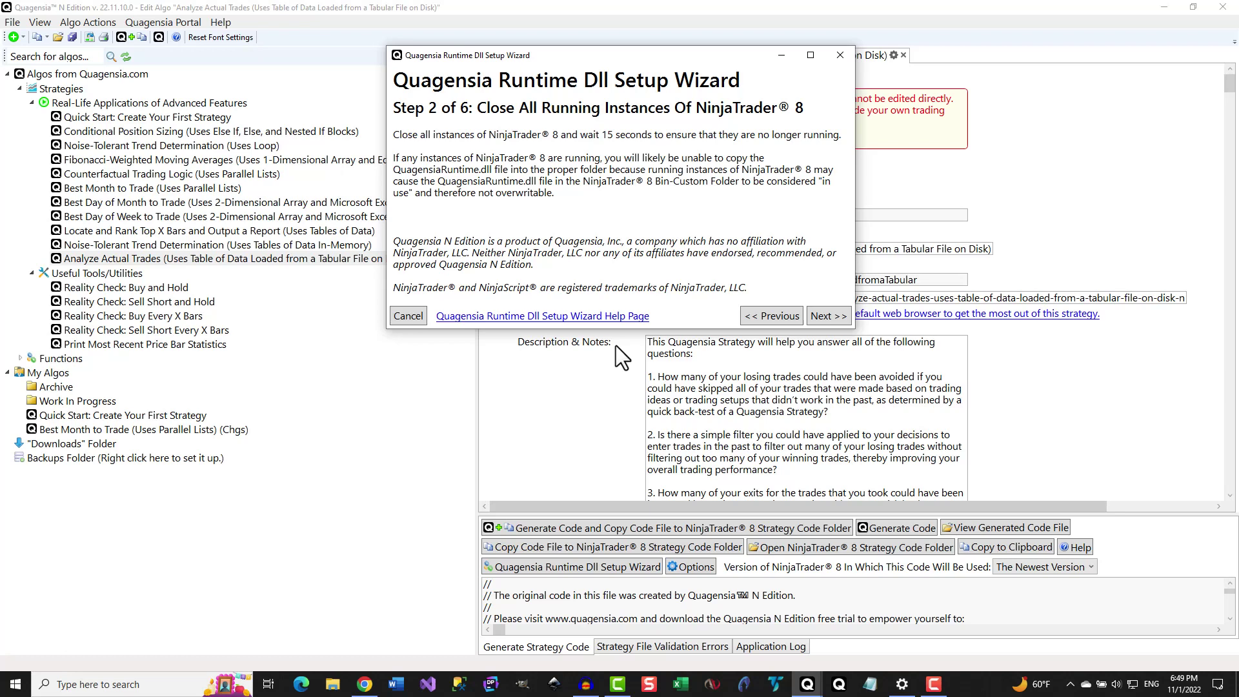
click(830, 317)
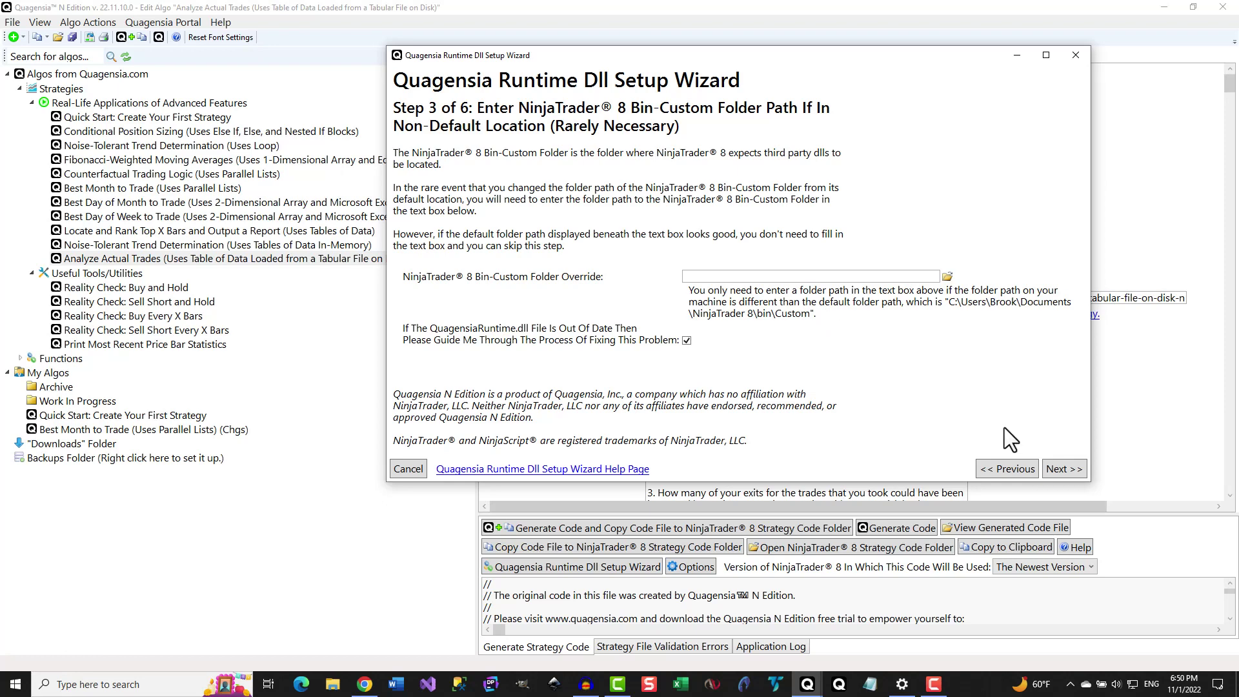
click(1064, 469)
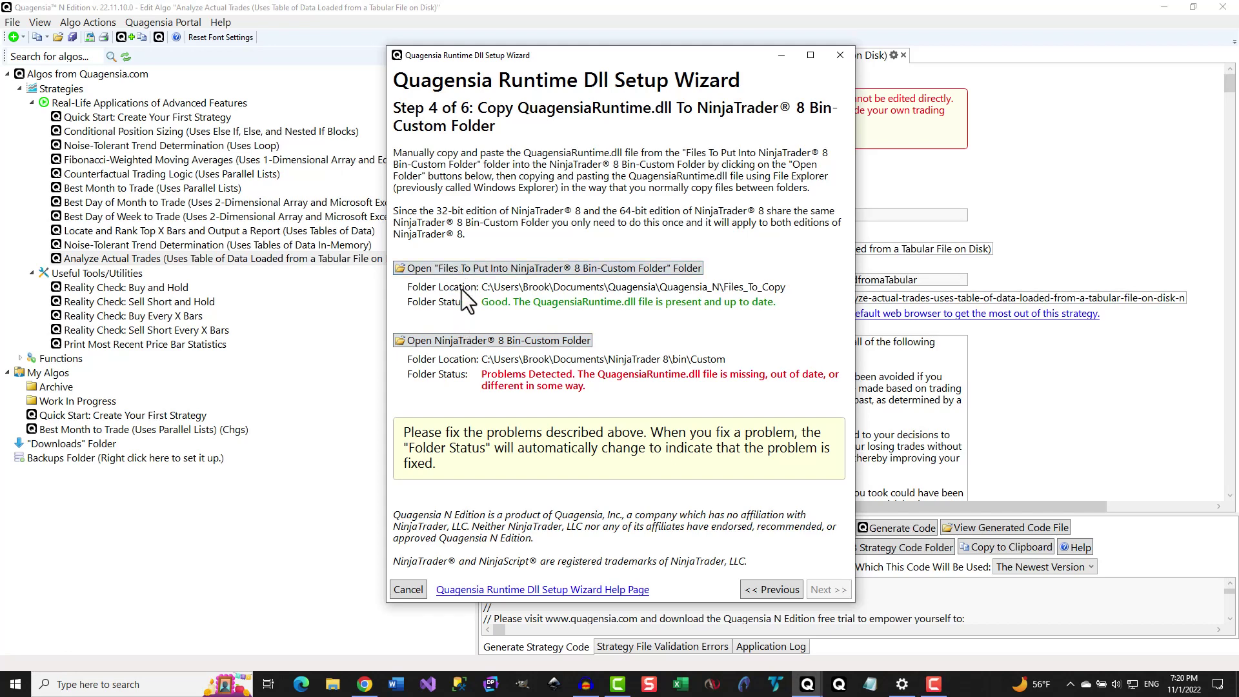
- Open the NinjaTrader 8 Bin-Custom folder and arrange it side by side with the Files_To_Copy folder
click(461, 352)
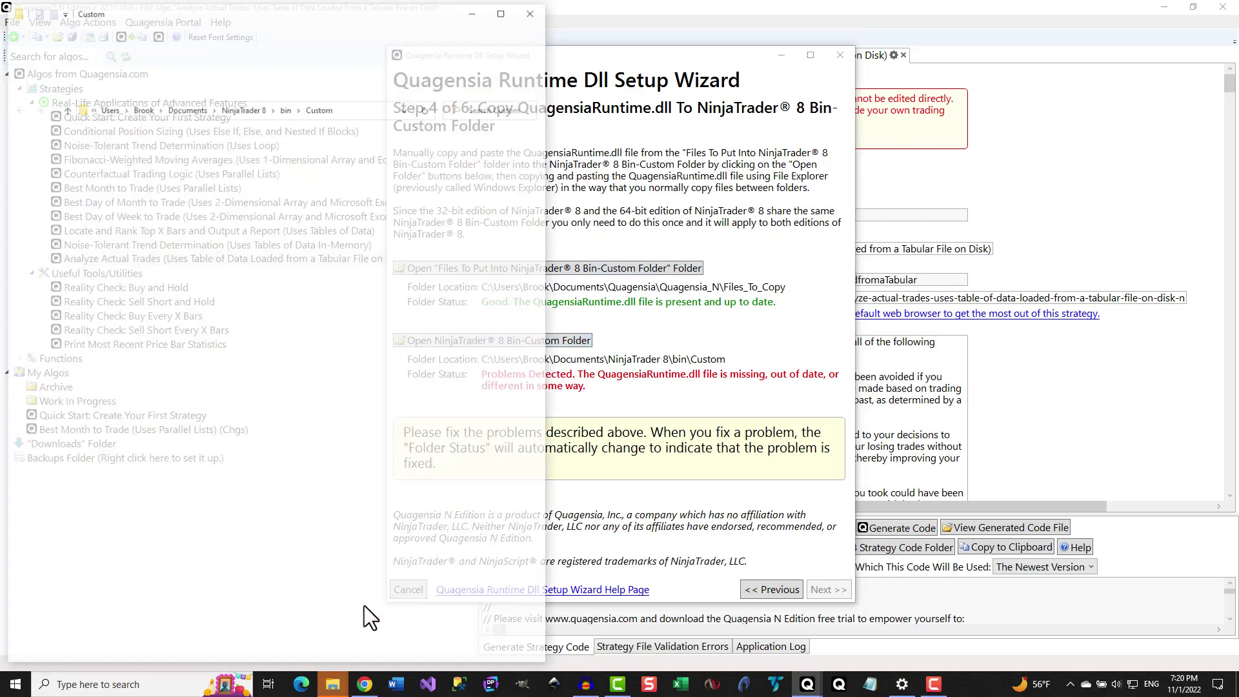
drag(324, 28, 1000, 16)
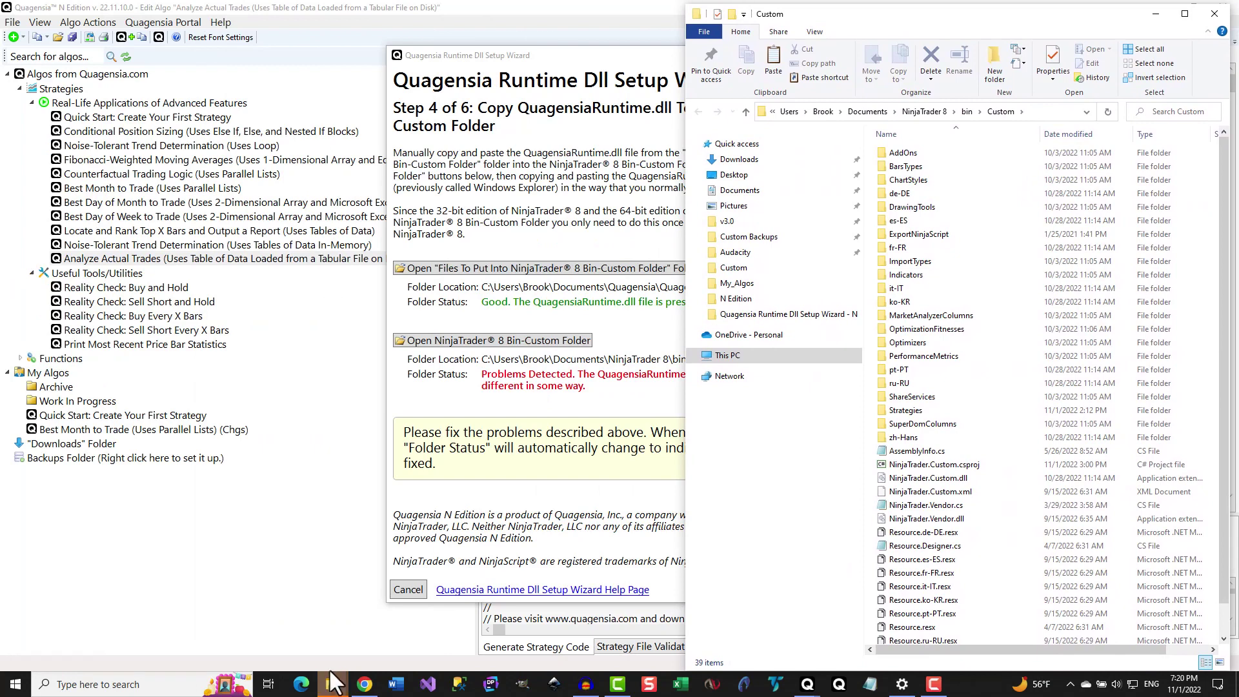
mouse_move(332, 684)
click(283, 650)
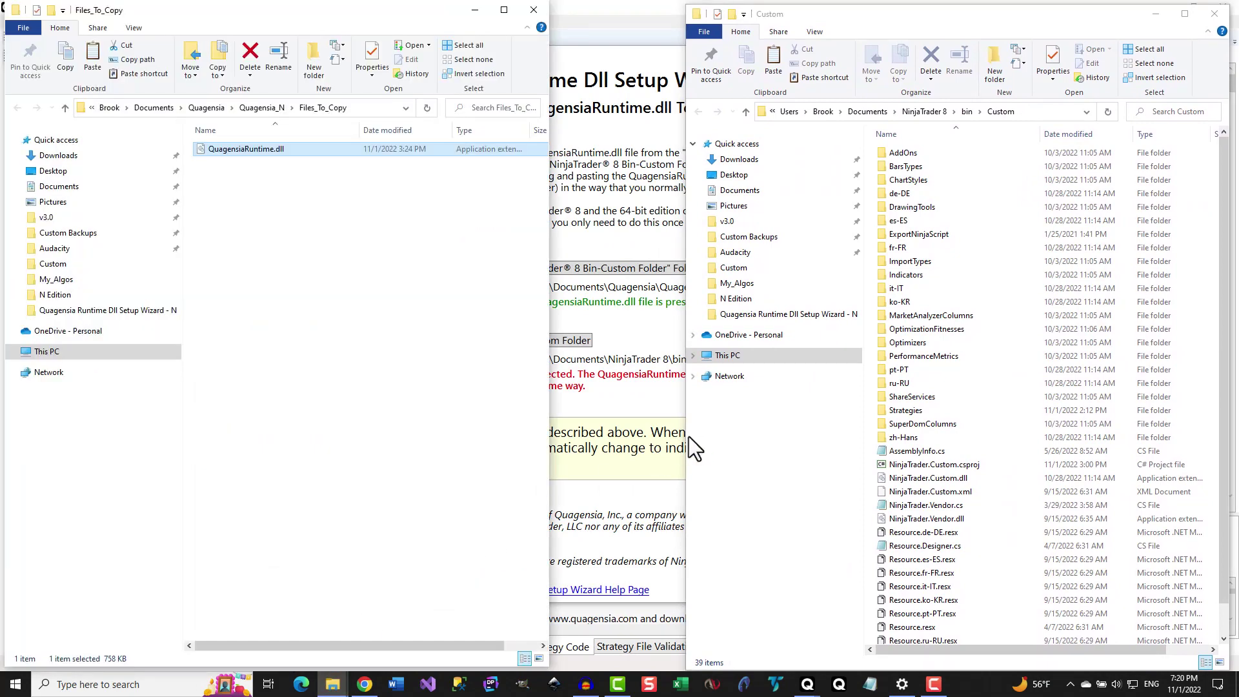
drag(688, 437, 543, 429)
click(260, 266)
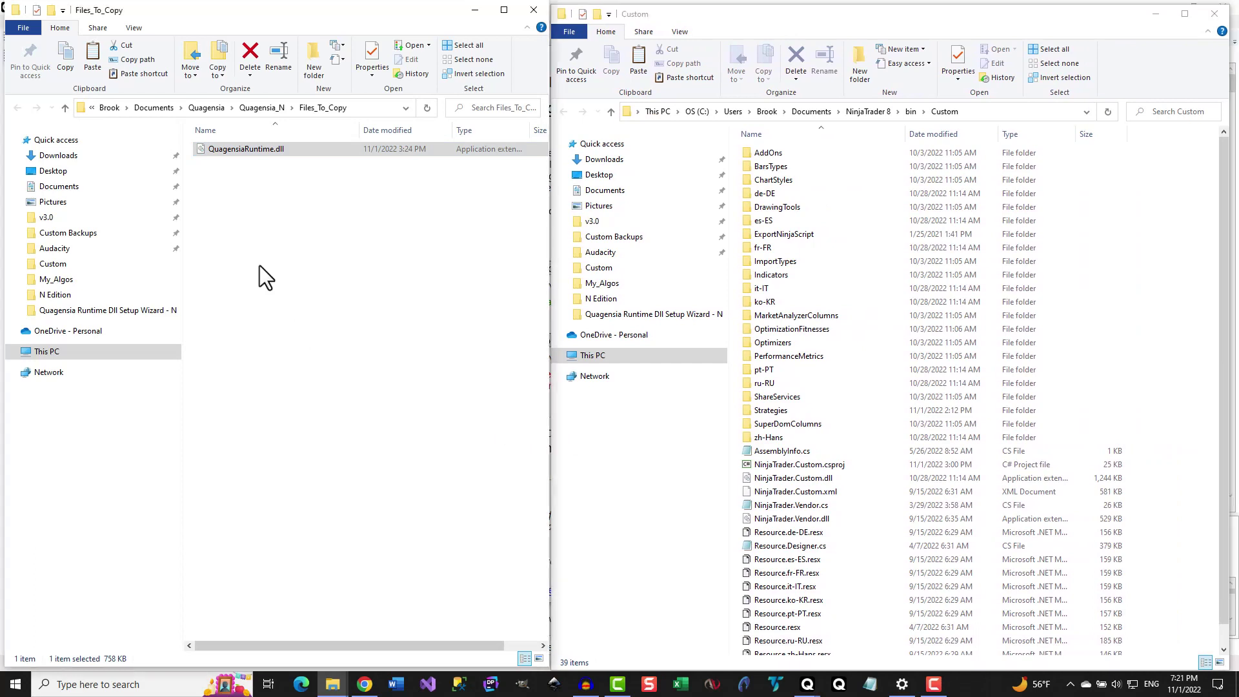
- Copy QuagensiaRuntime.dll from Files_To_Copy into the NinjaTrader 8 bin\Custom folder and advance the wizard to step 5
click(235, 152)
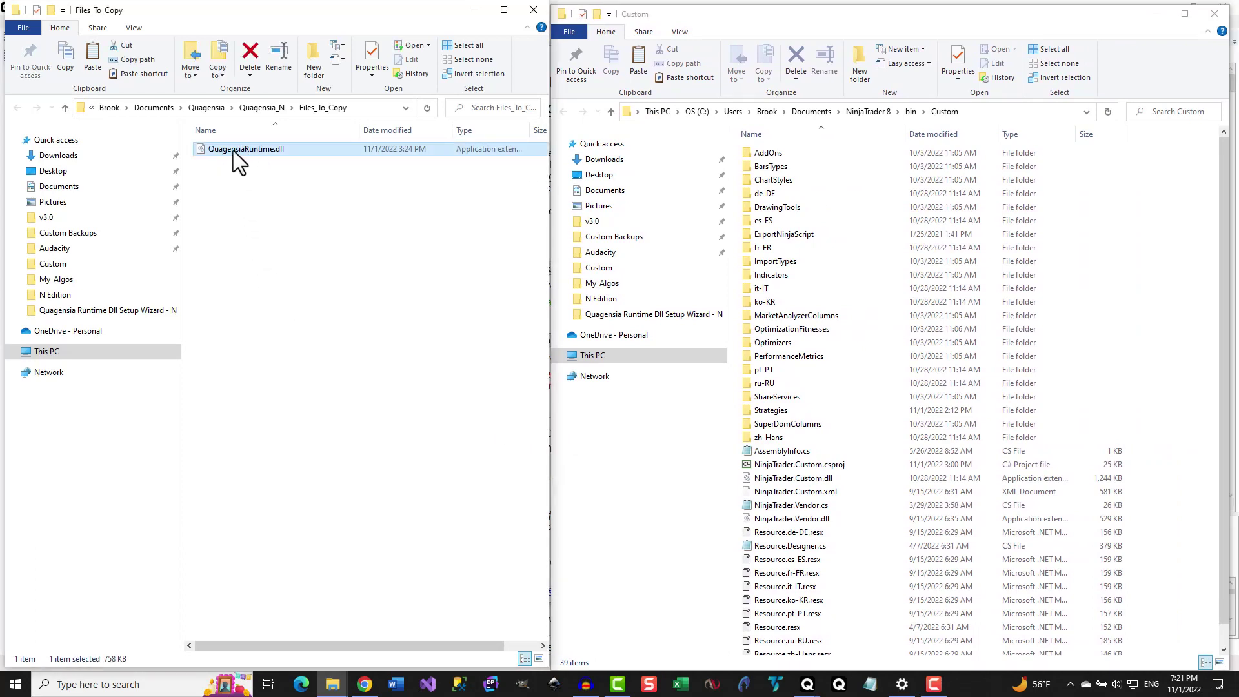
right_click(234, 150)
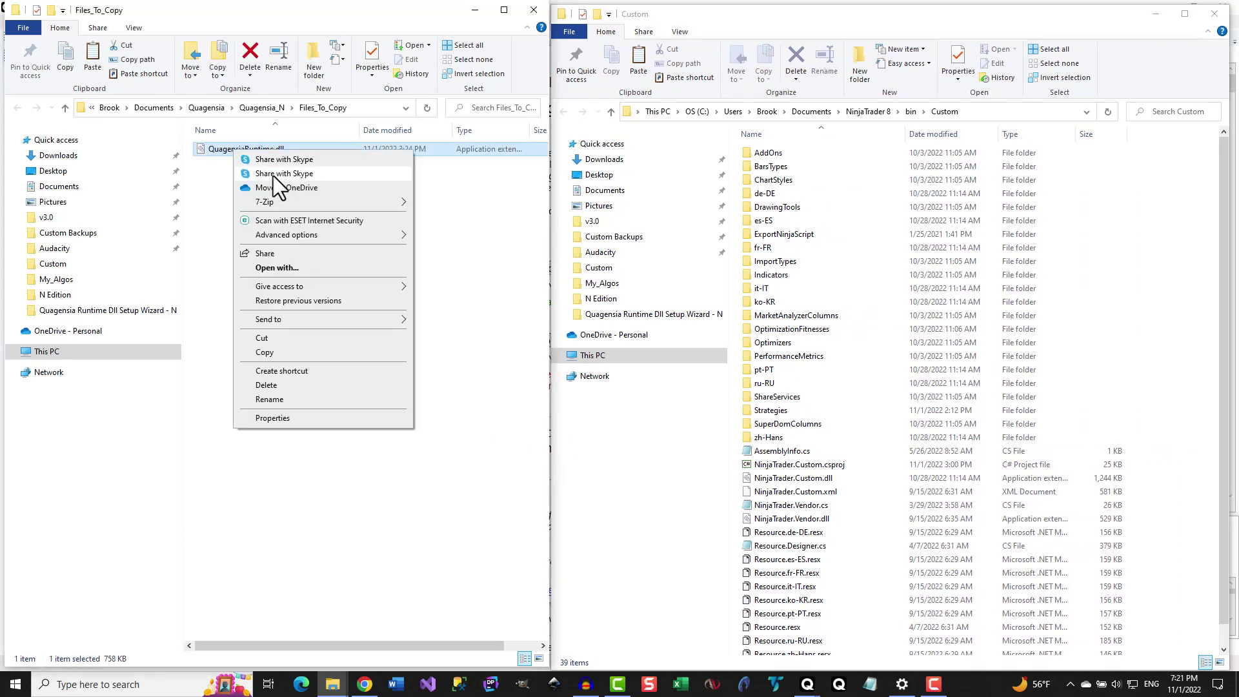
click(271, 354)
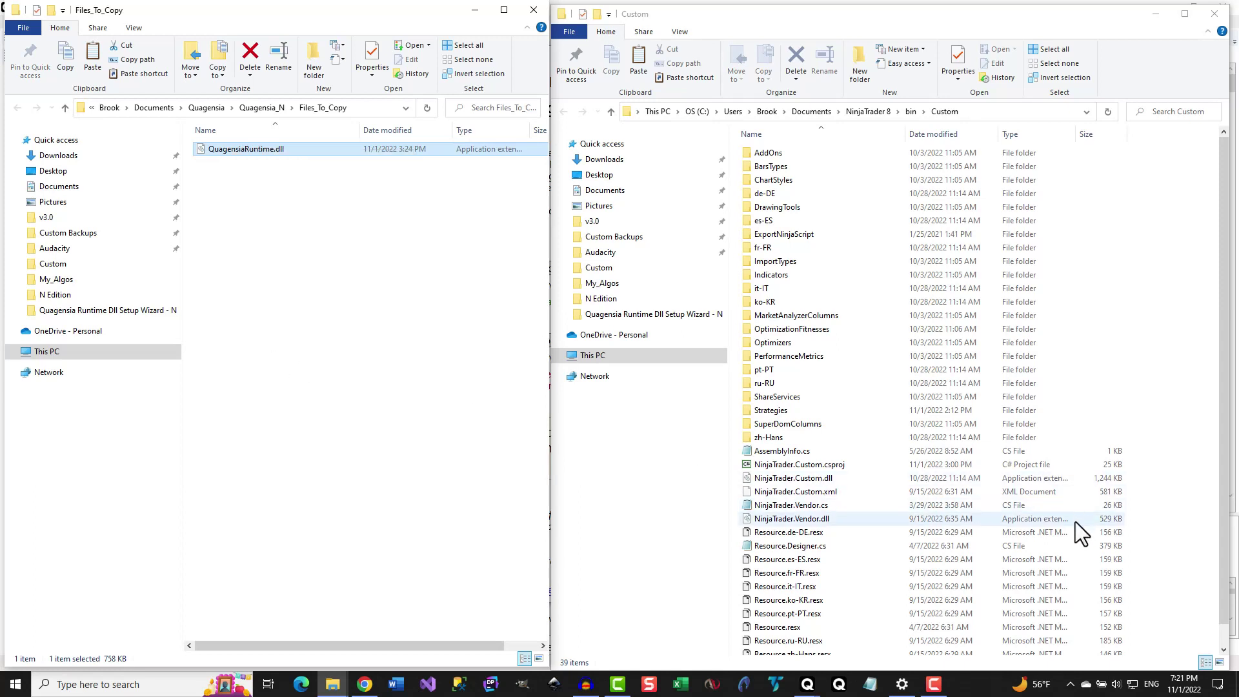
right_click(1157, 538)
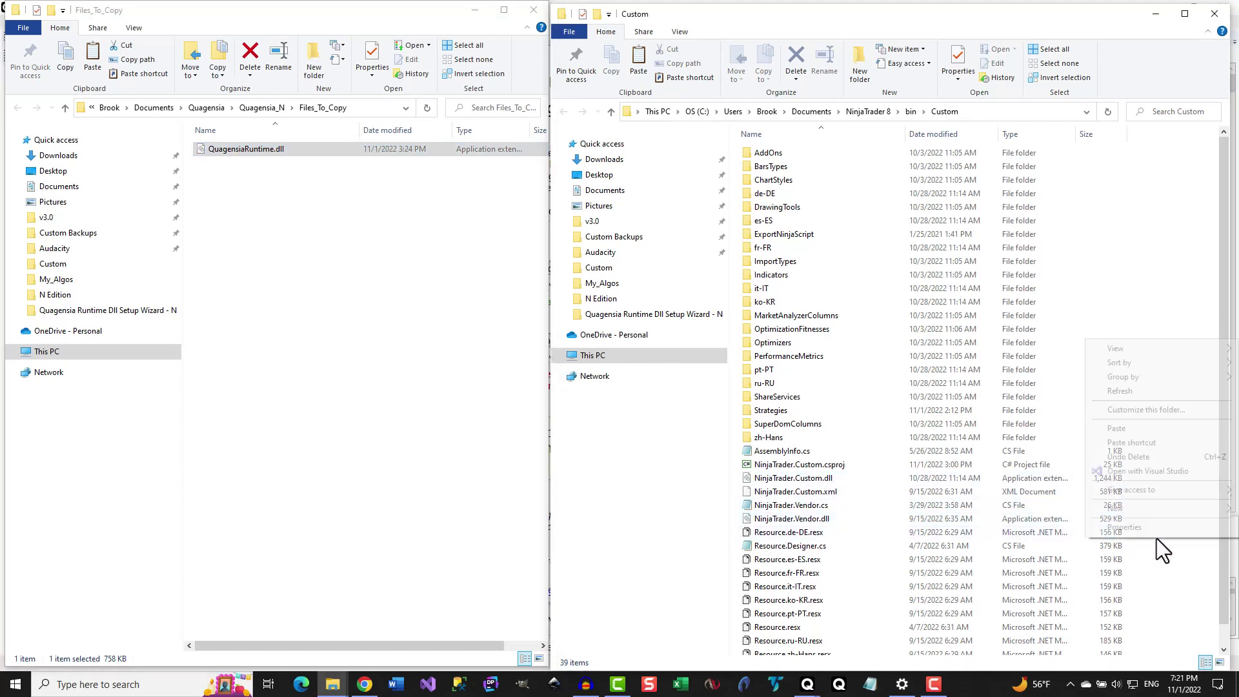
click(1132, 430)
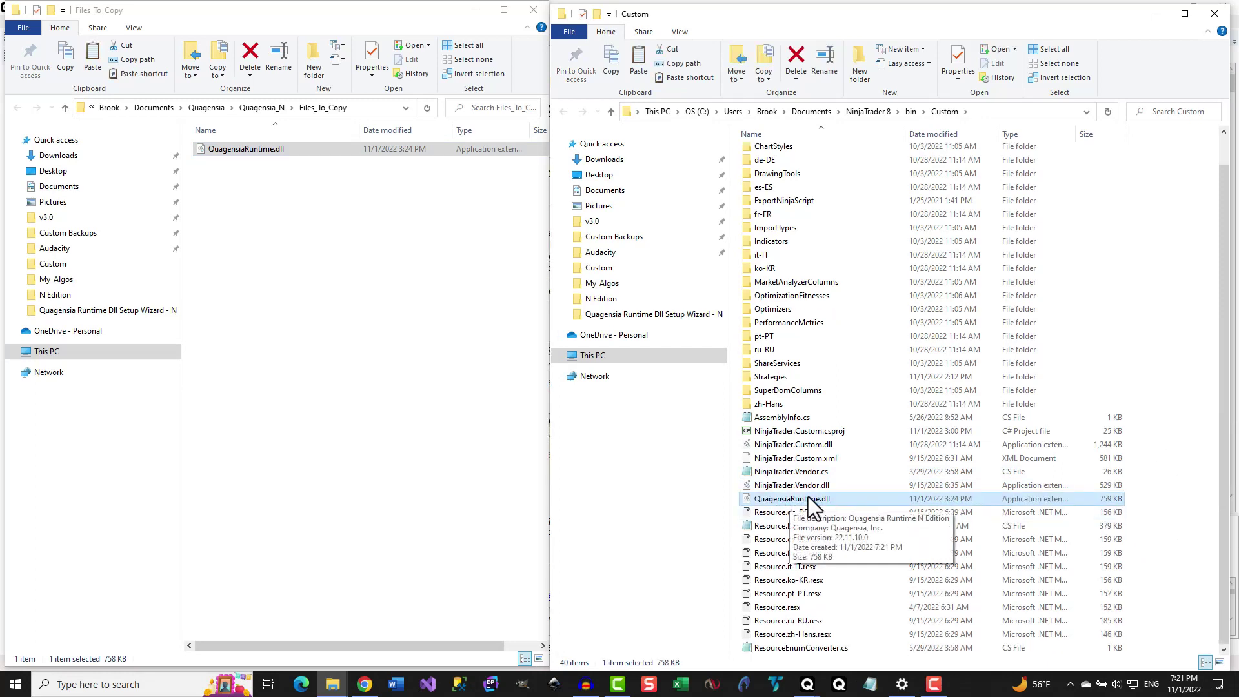
click(533, 11)
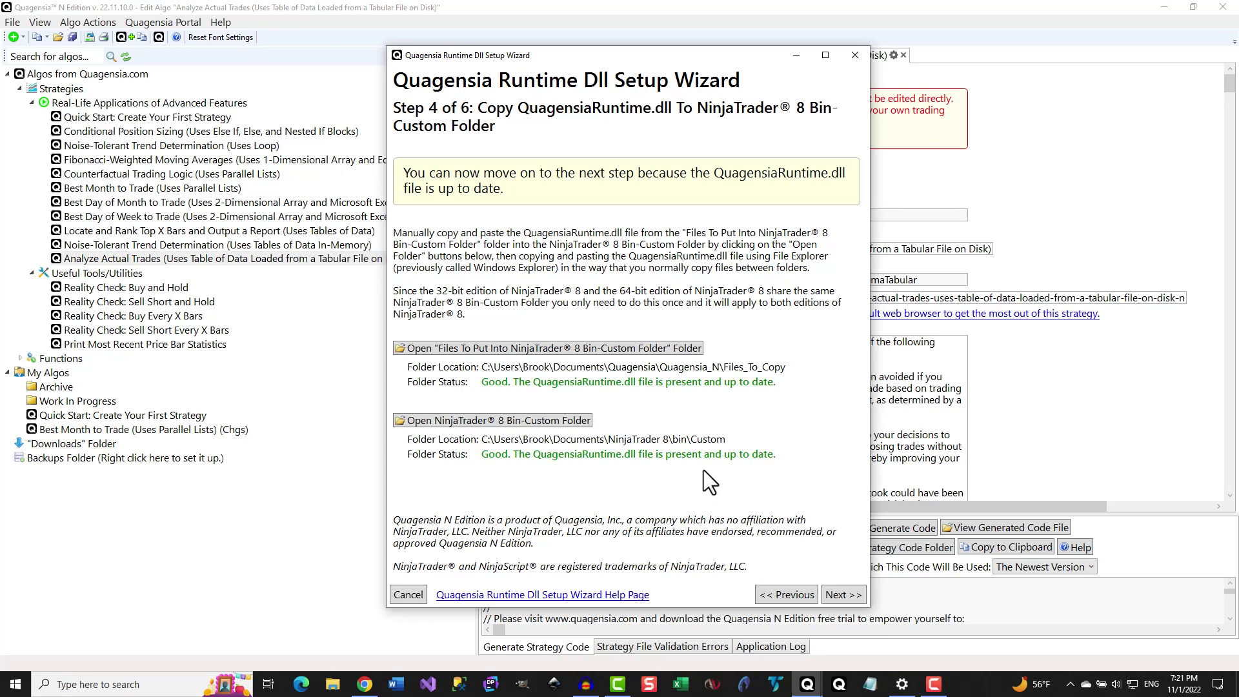
click(842, 595)
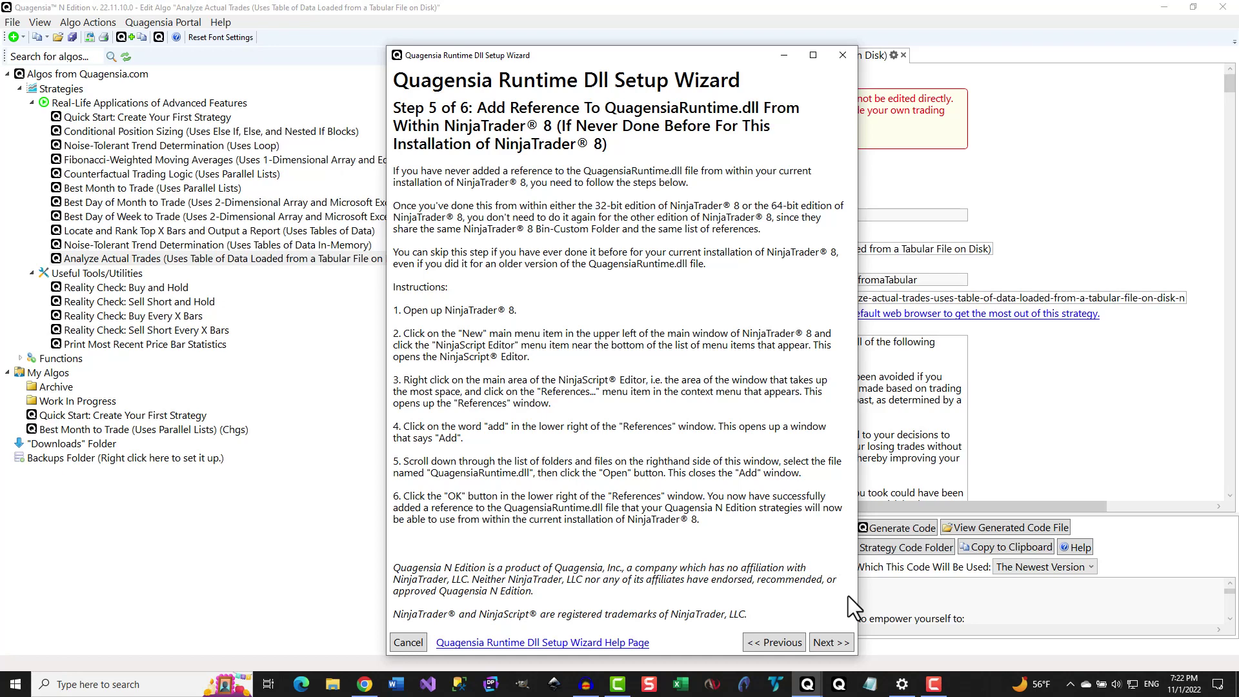
- Switch to NinjaTrader 8 and open the References window of a new NinjaScript Editor
click(711, 686)
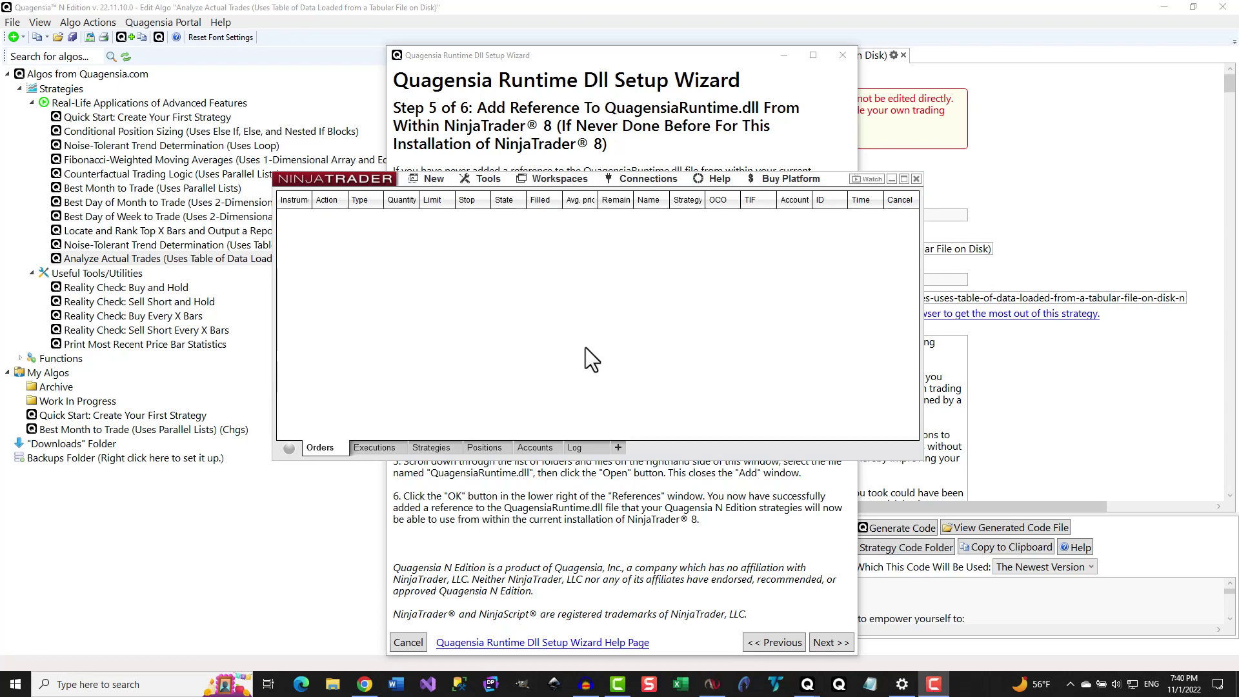
click(434, 180)
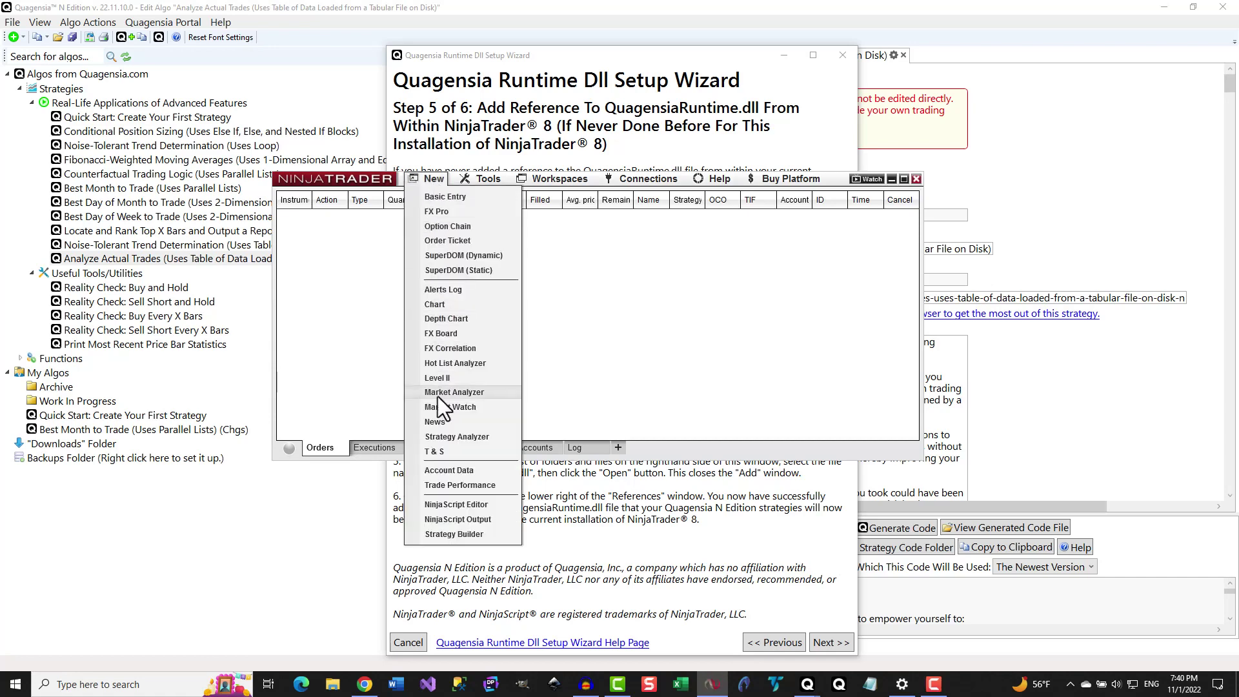
click(459, 505)
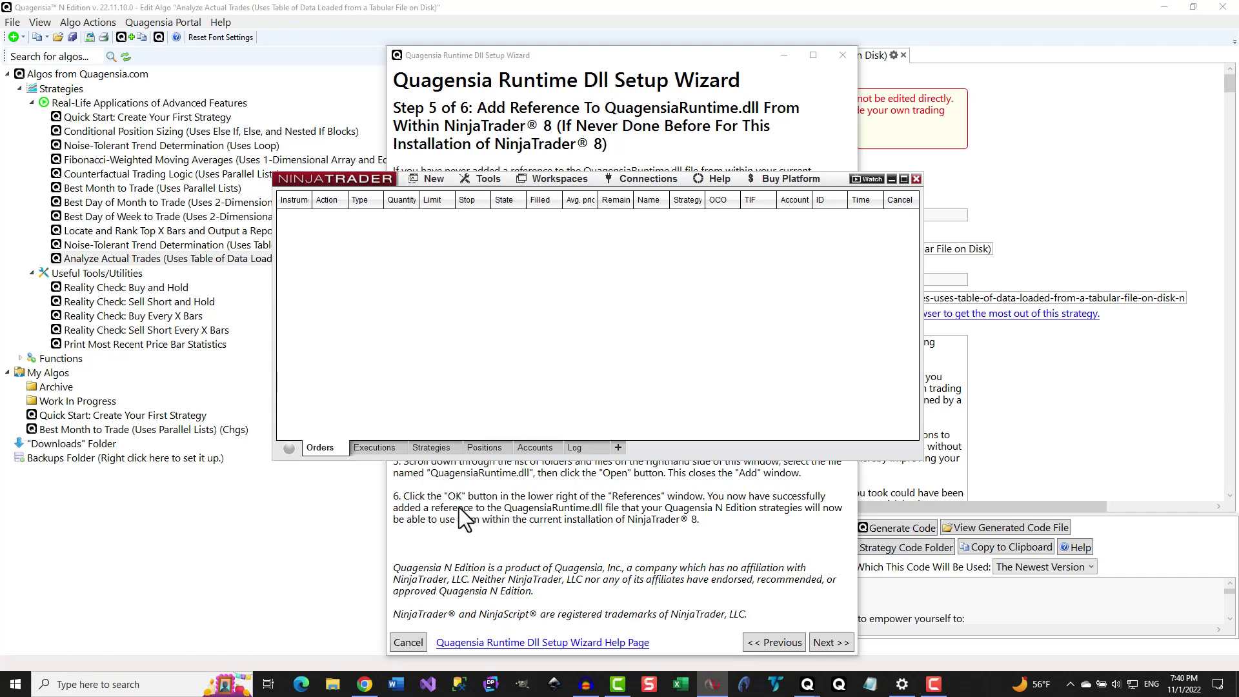
right_click(352, 340)
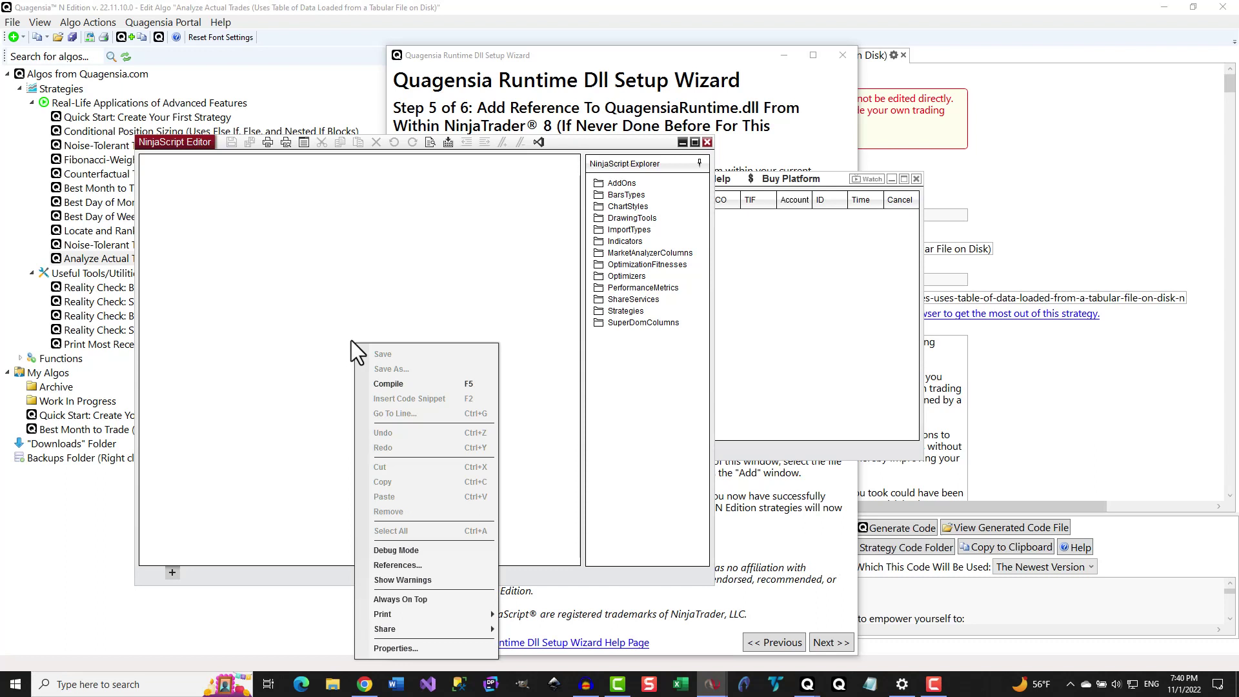
click(398, 565)
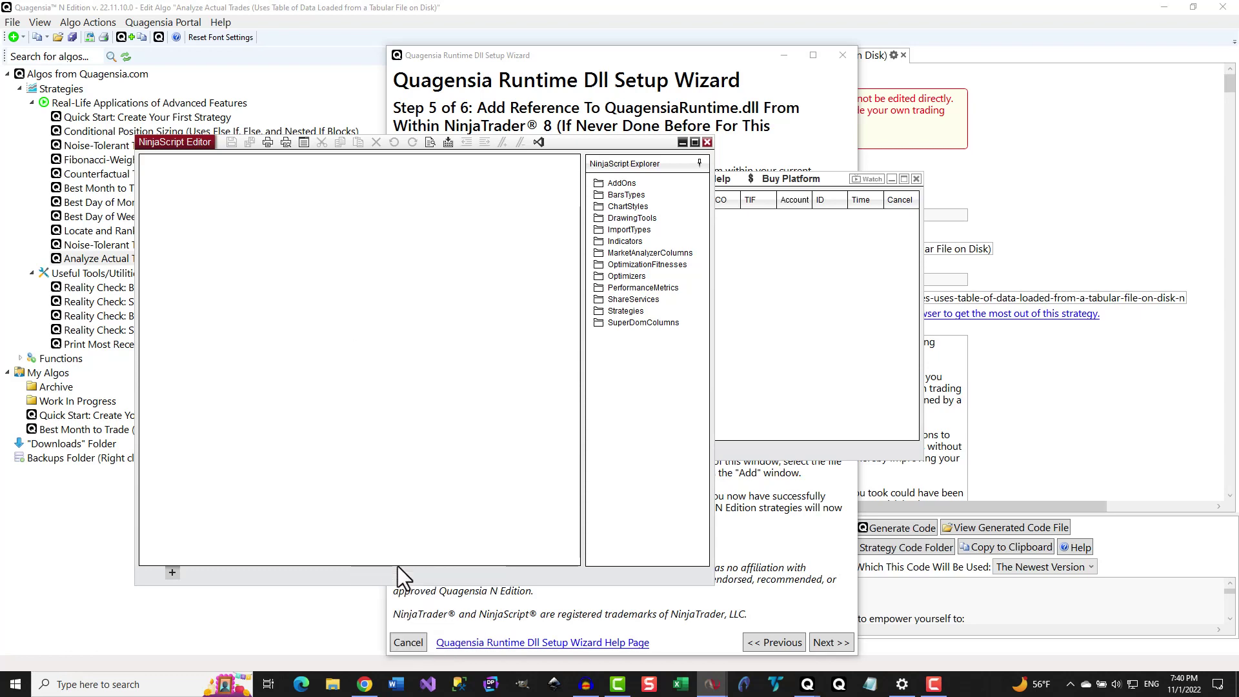
- Add QuagensiaRuntime.dll from the Custom folder as a NinjaScript reference and advance the setup wizard to its final step
scroll(639, 455, down, 1)
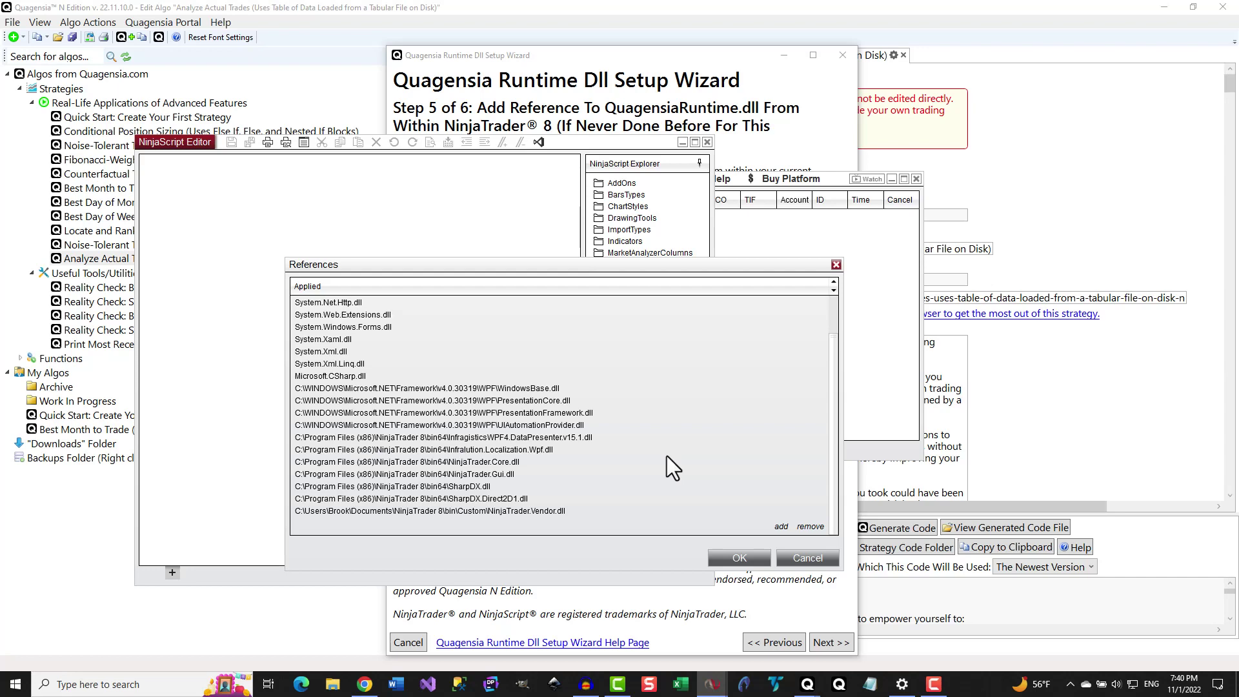
click(781, 526)
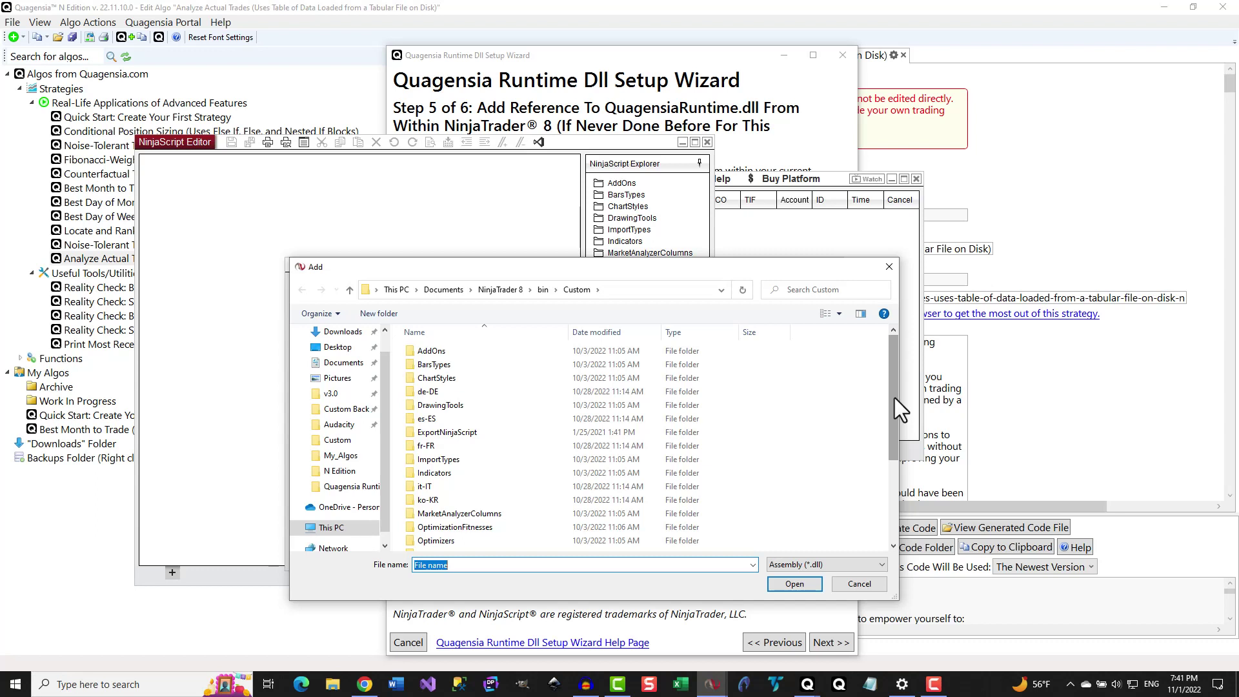
drag(895, 398, 889, 486)
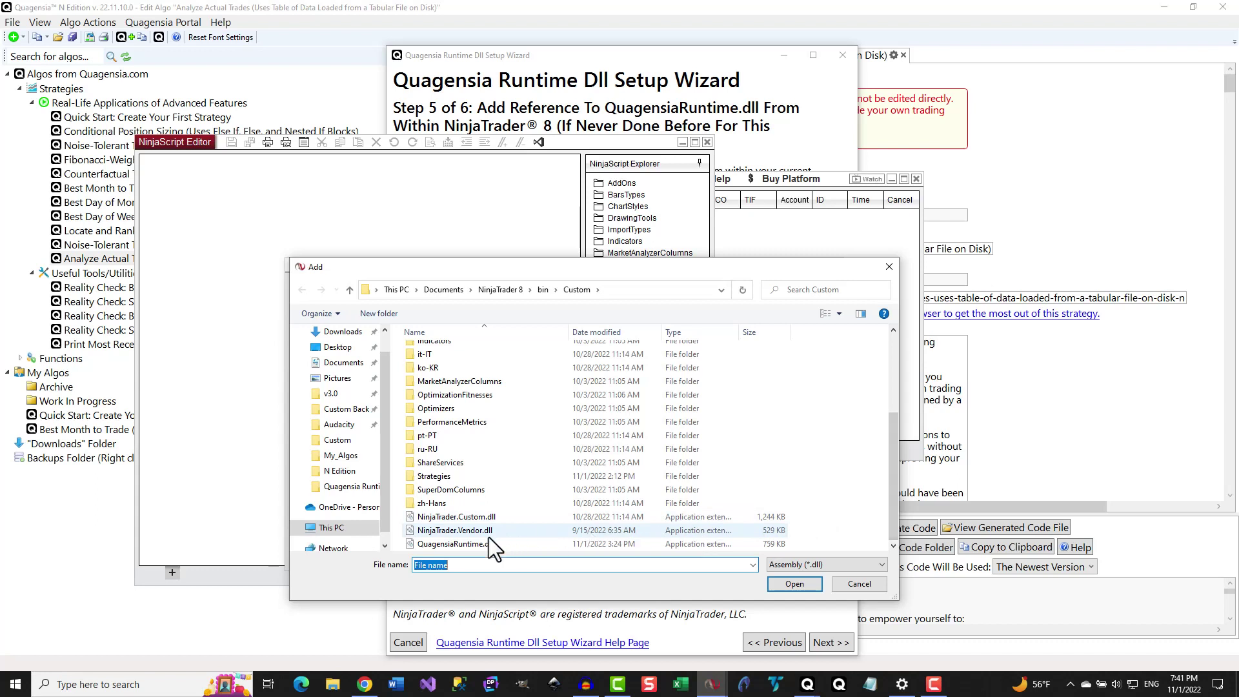
click(447, 544)
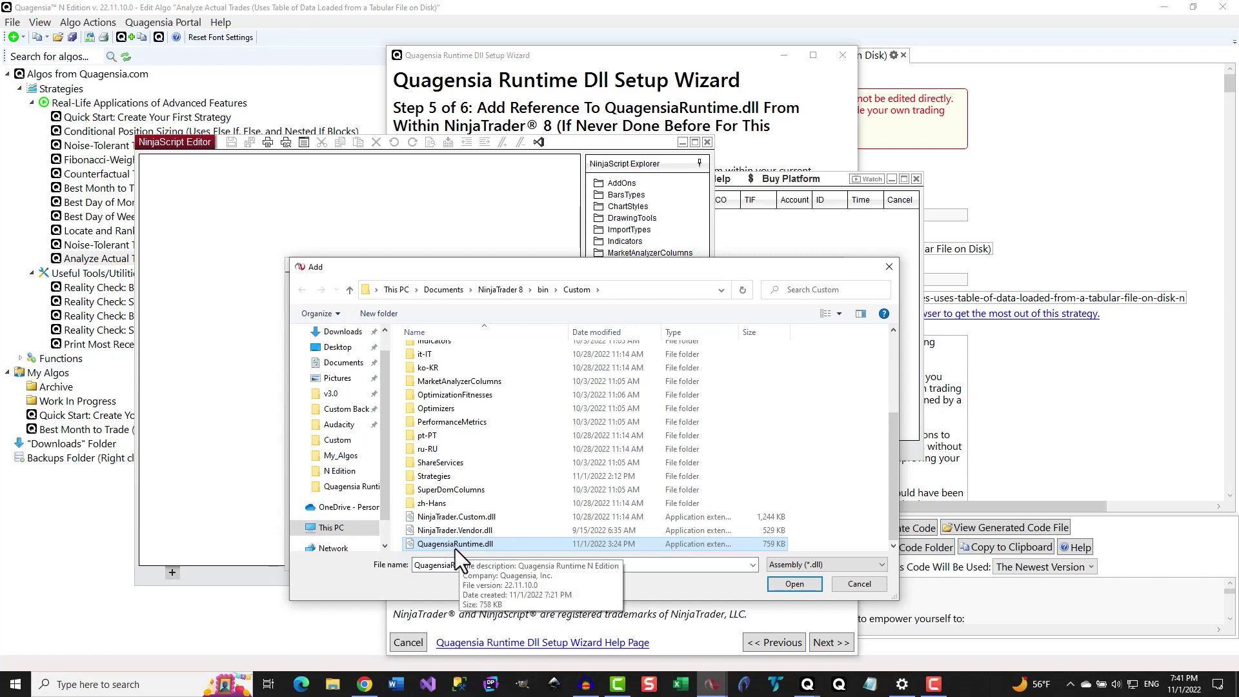
click(789, 586)
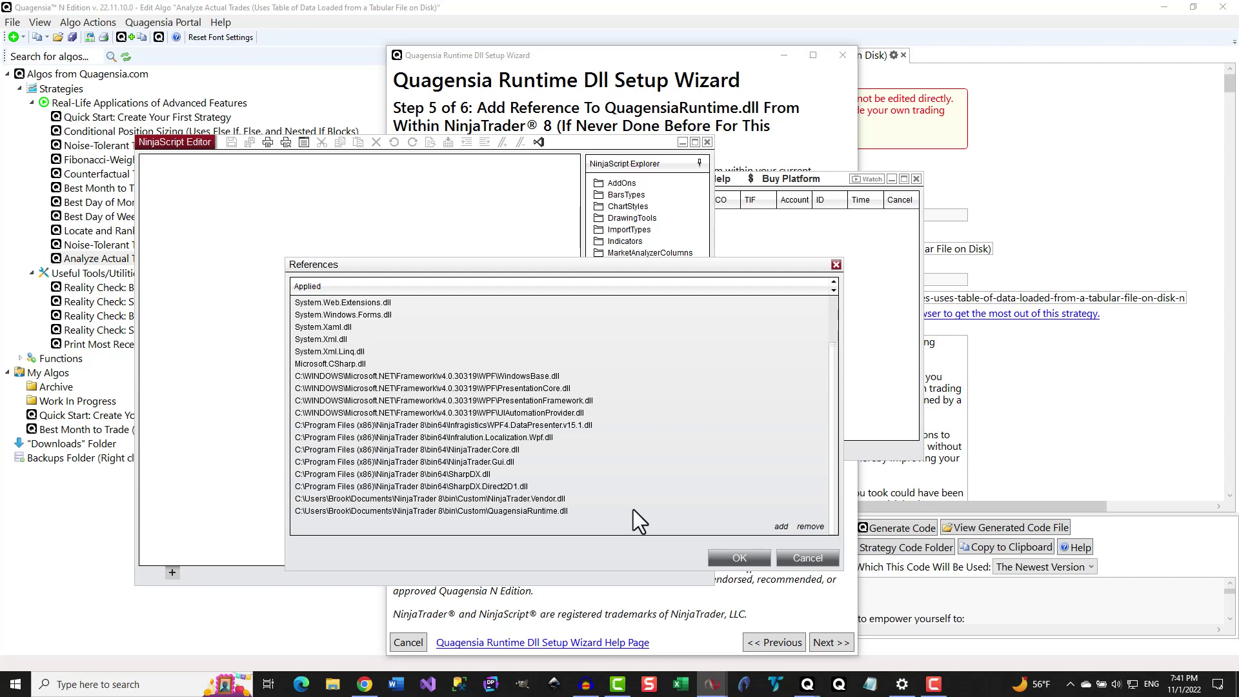
click(738, 558)
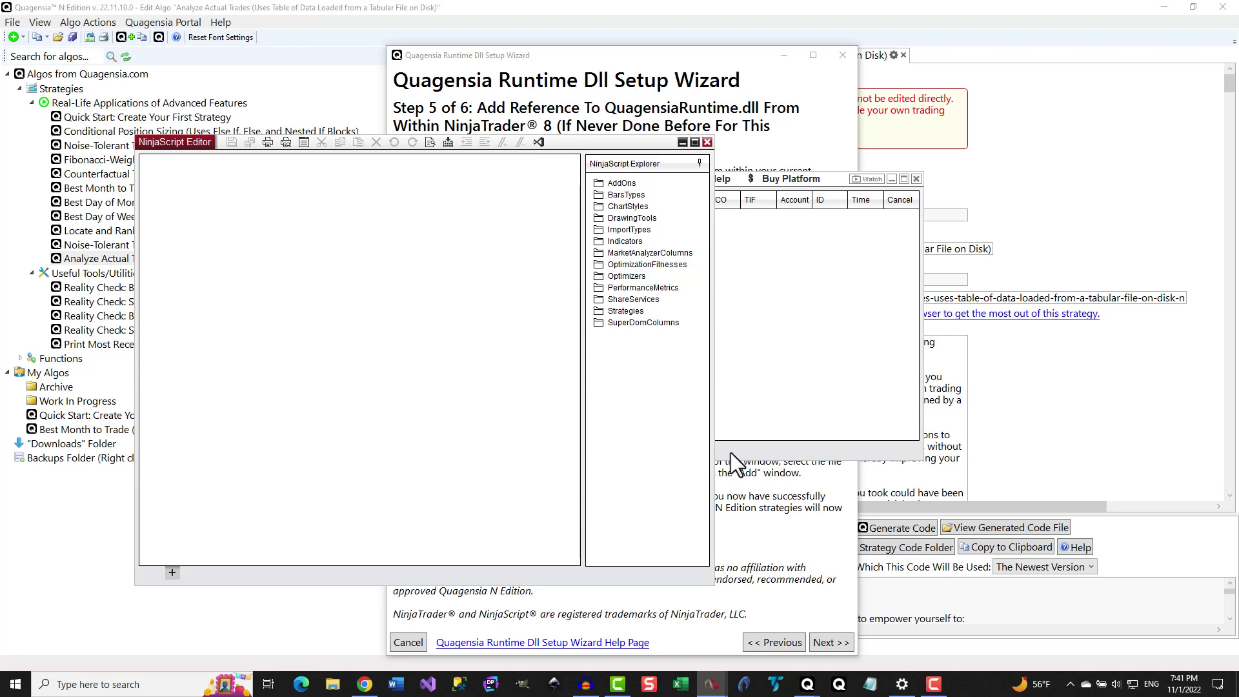
click(828, 544)
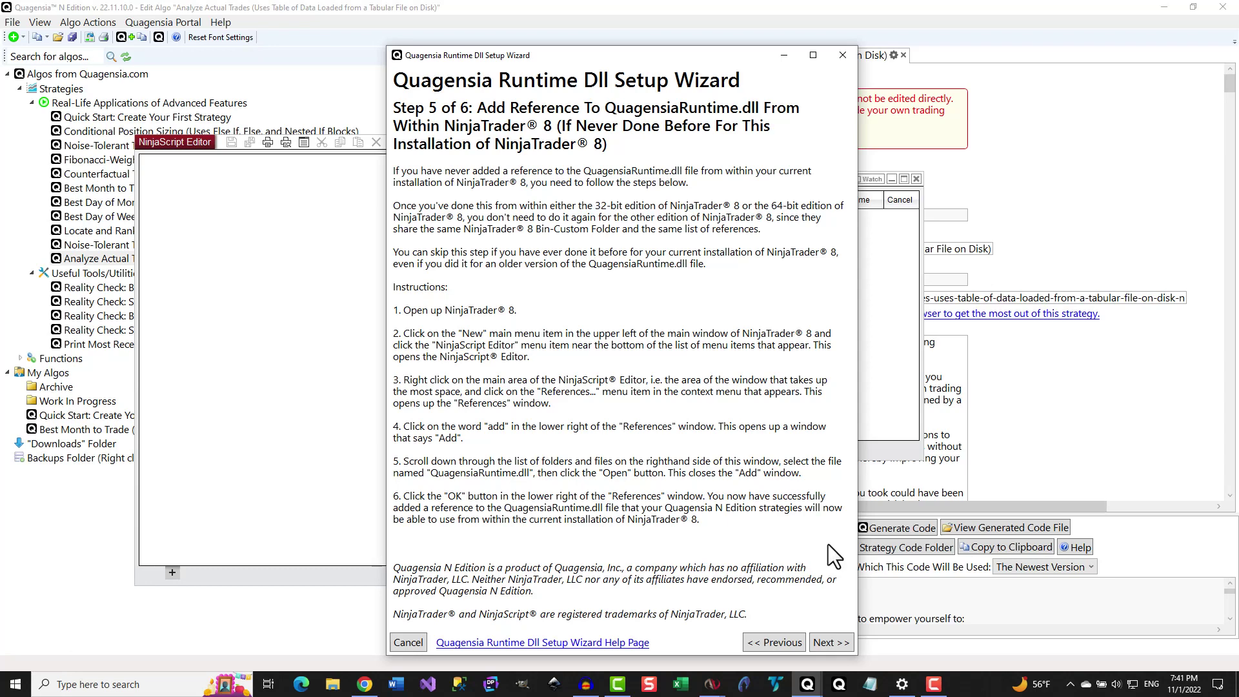
click(831, 643)
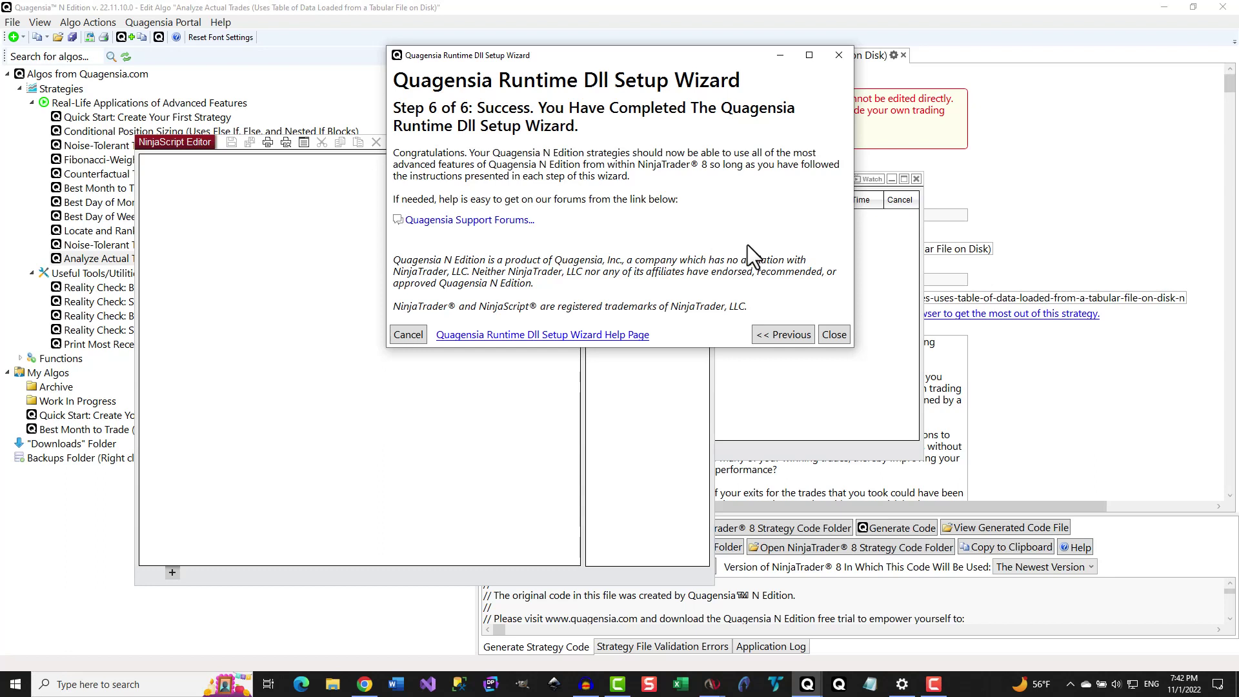
- Close the completed setup wizard and generate the Analyze Actual Trades code, copying it into the NinjaTrader 8 strategy code folder over the existing file
click(834, 335)
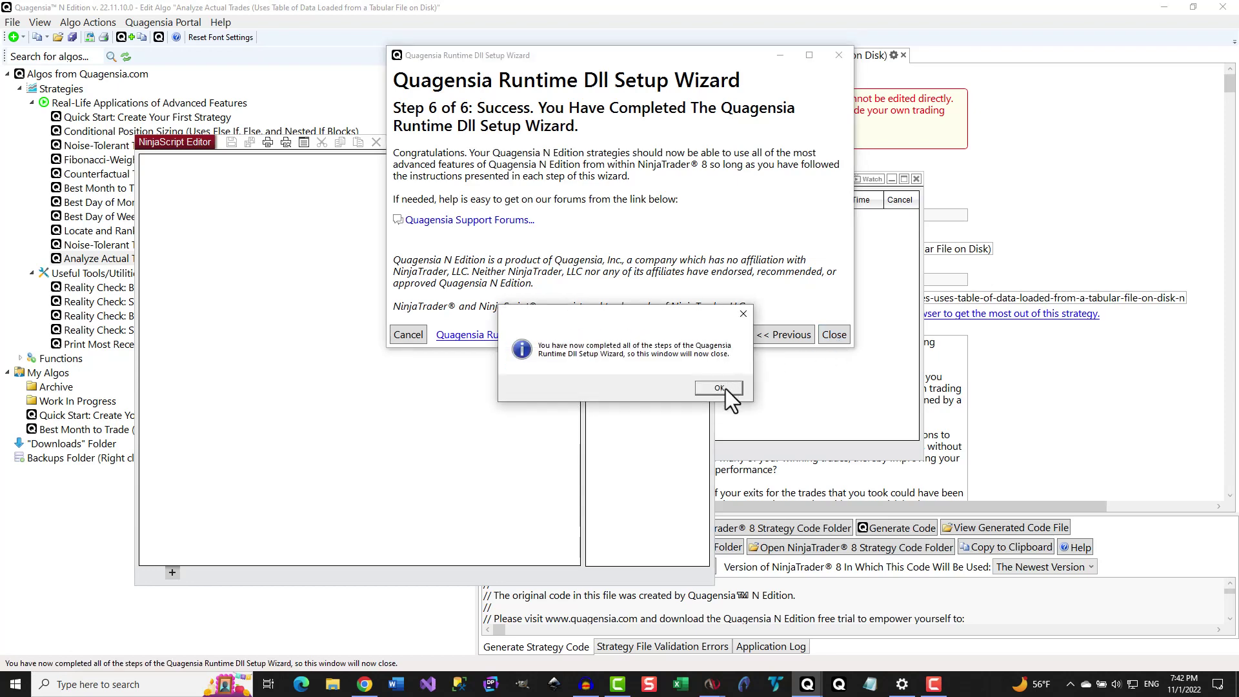
click(725, 388)
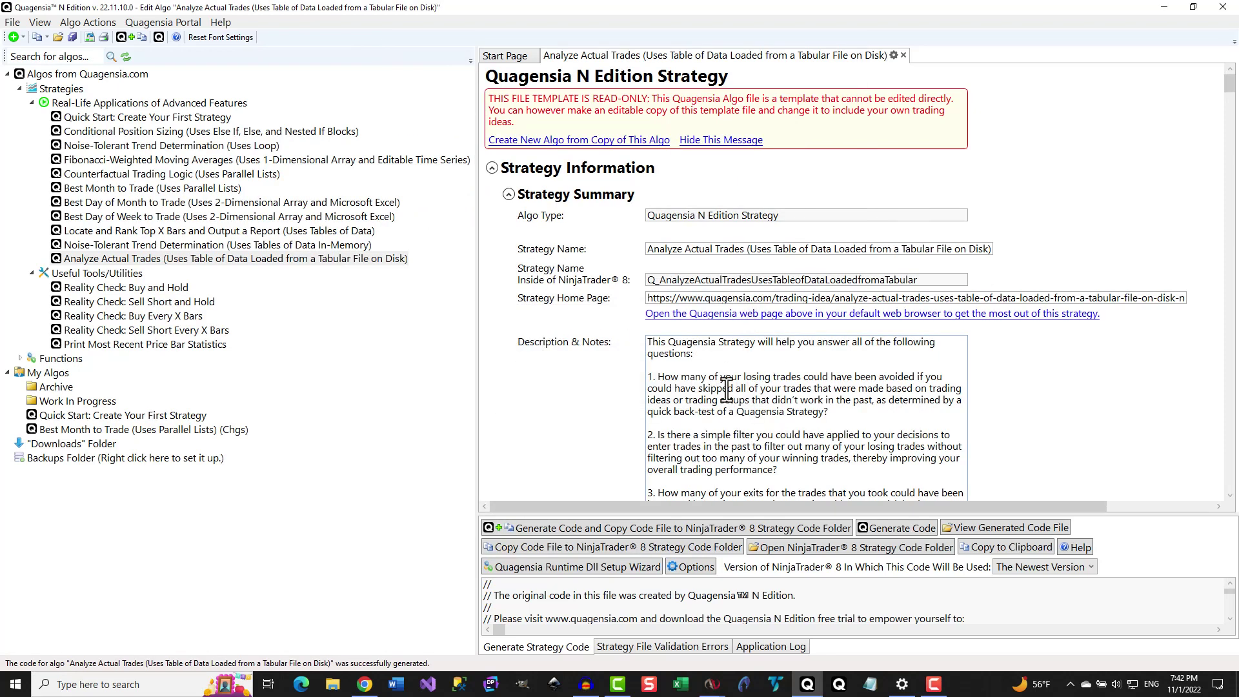
click(570, 533)
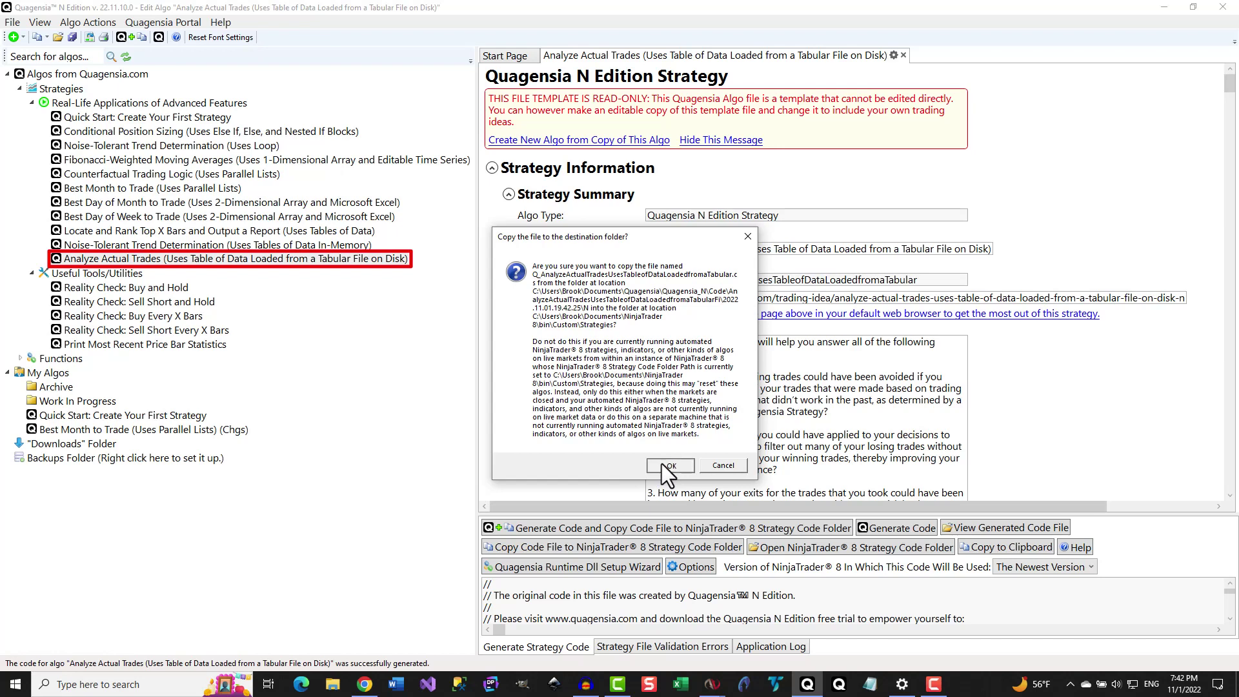
click(663, 466)
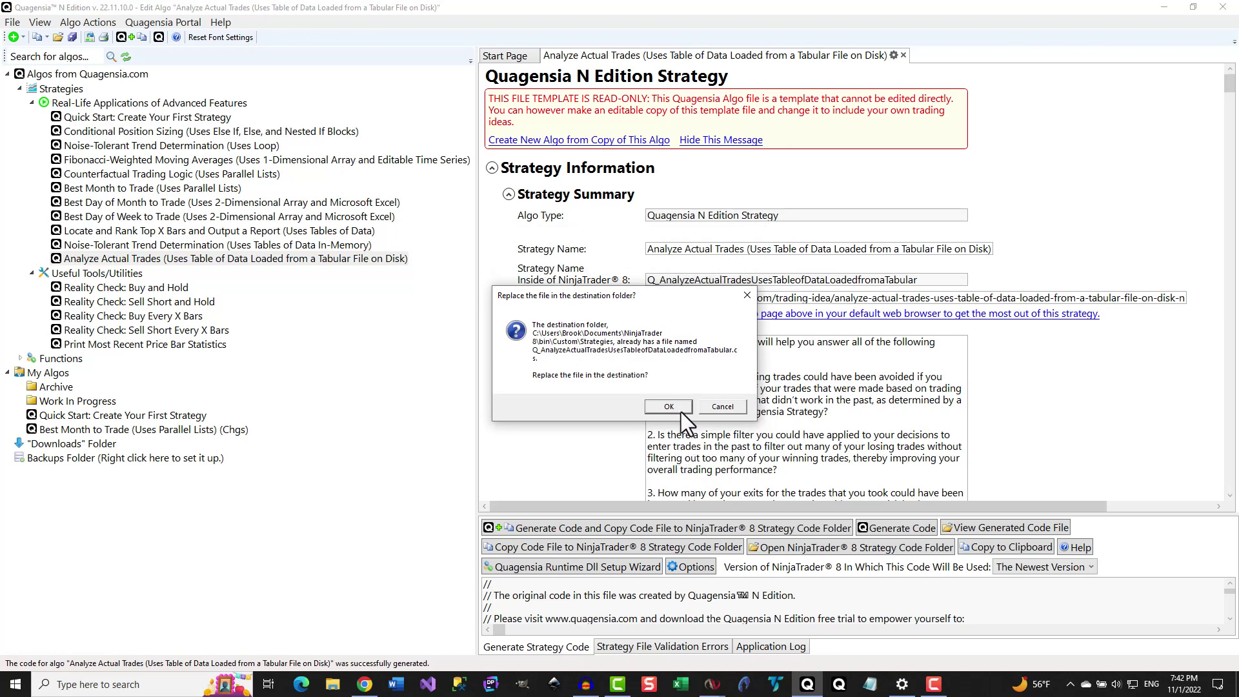
click(680, 410)
click(713, 497)
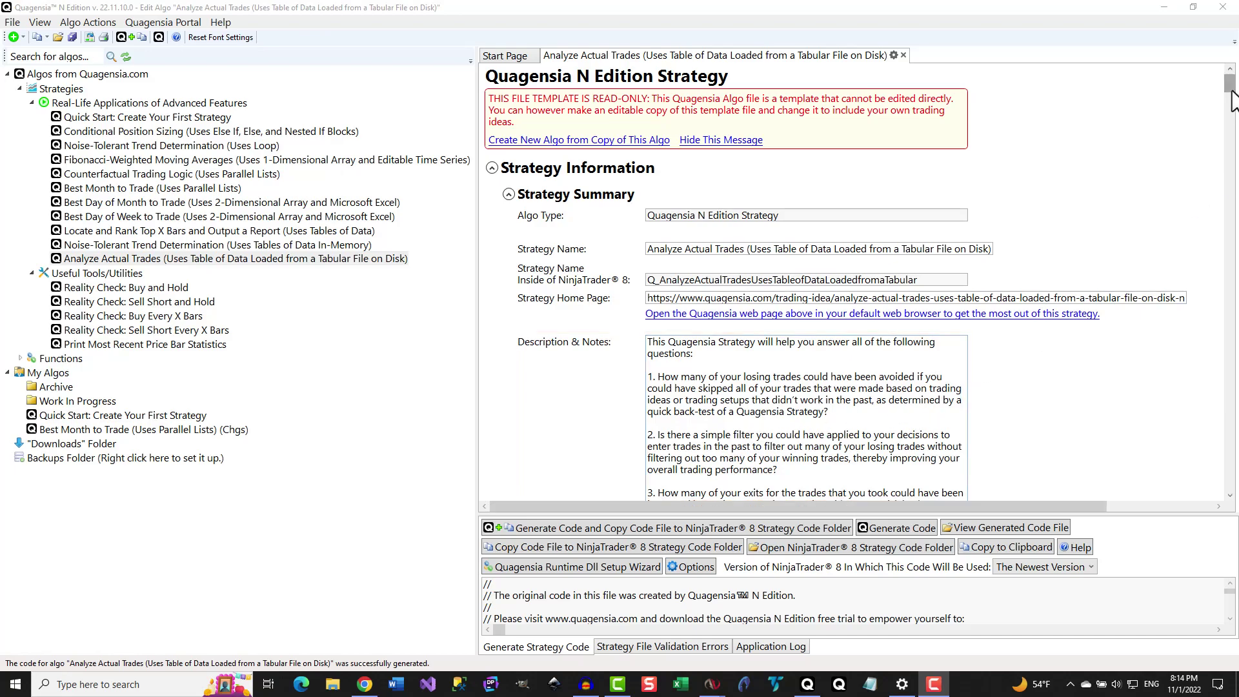
- Examine the comment under STEP #4 of 5 on adding custom entry filter criteria, highlighting its paid-user notice and opening words
drag(1231, 102, 1229, 491)
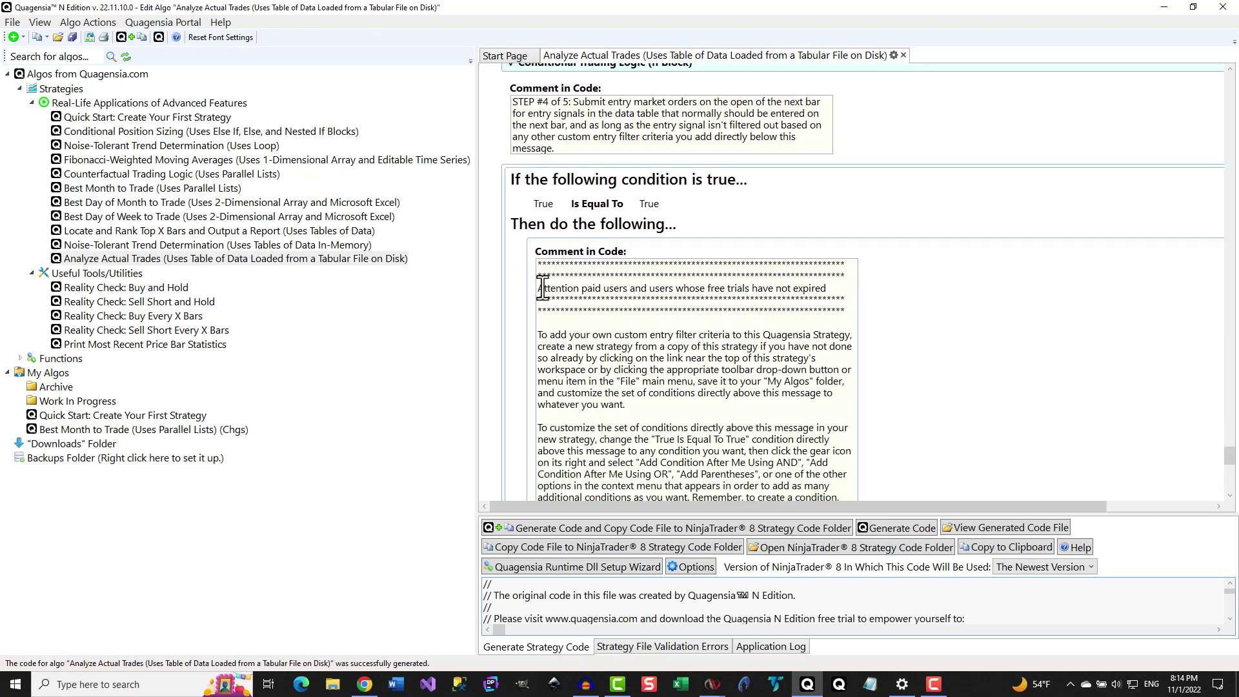
drag(542, 287, 851, 287)
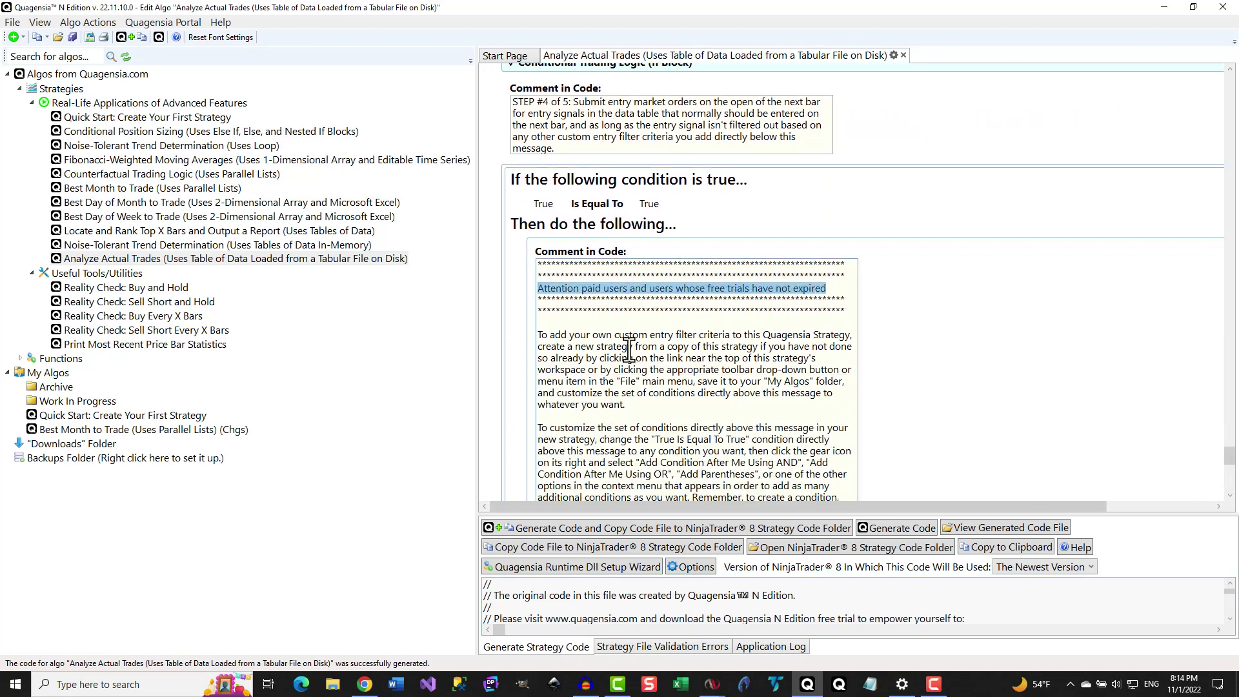
drag(539, 334, 733, 336)
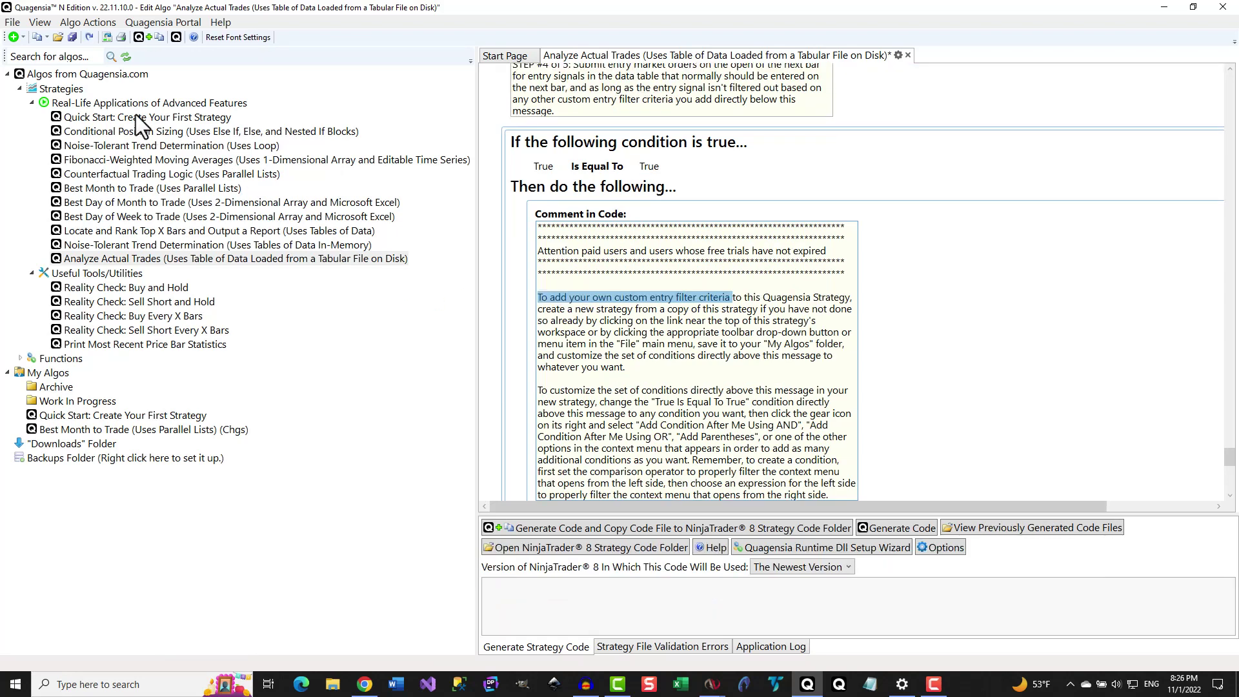
- Create a new blank strategy algo
click(12, 23)
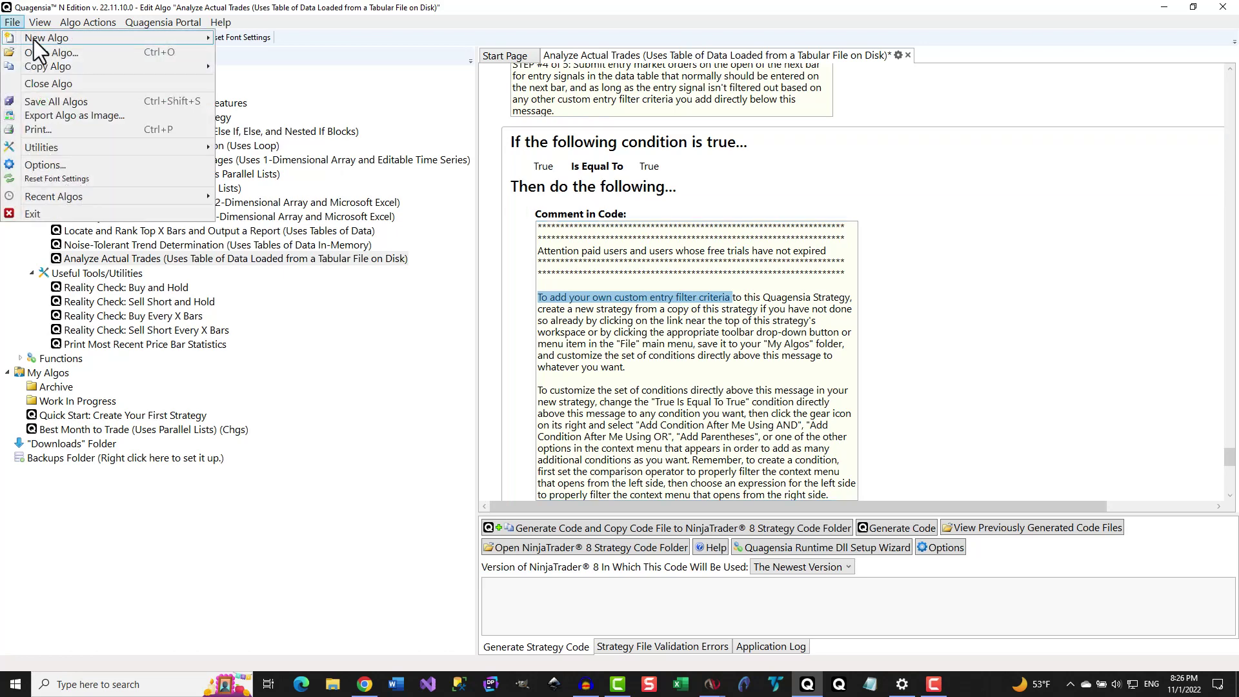
mouse_move(188, 40)
click(285, 39)
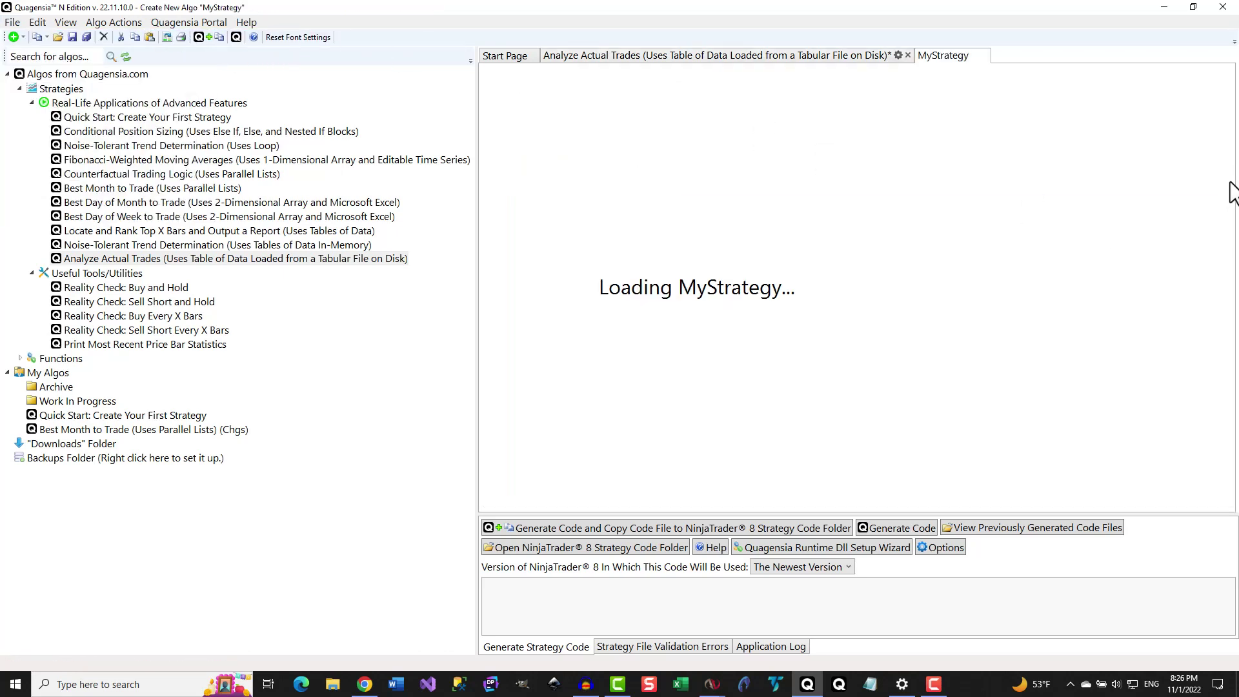
- Examine the data types available for a new input parameter, including the advanced numeric types and the lists of choices
drag(1233, 152, 1226, 487)
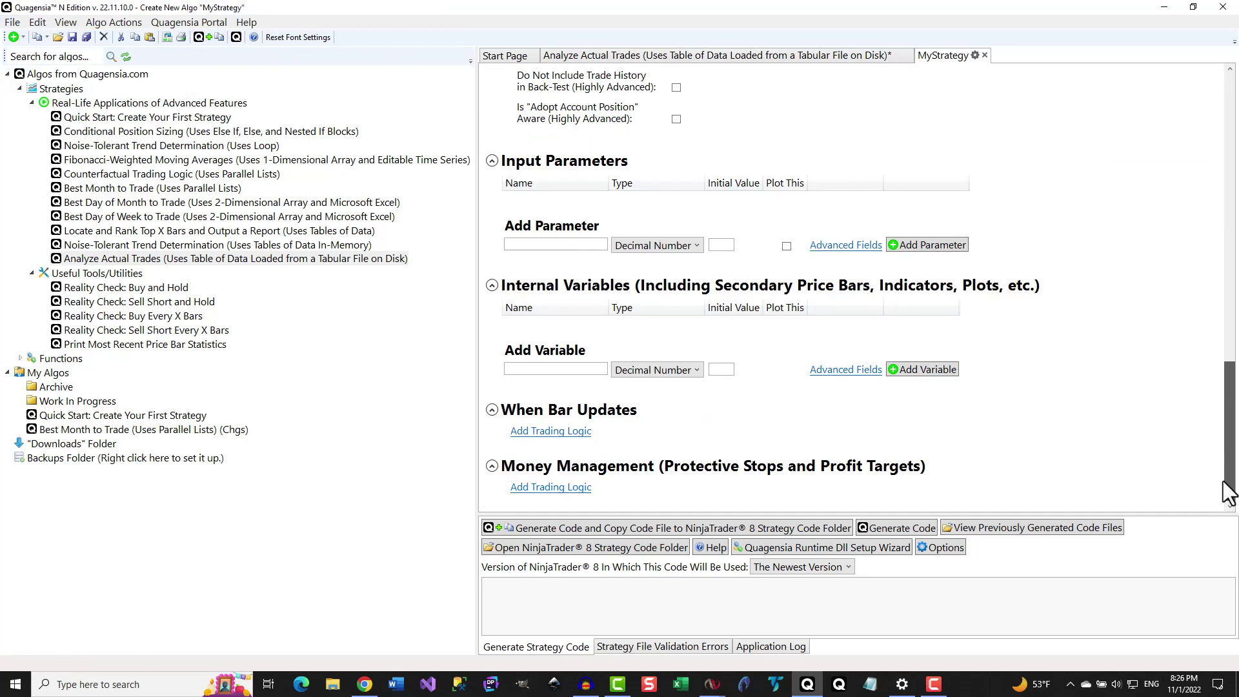
click(678, 245)
mouse_move(655, 335)
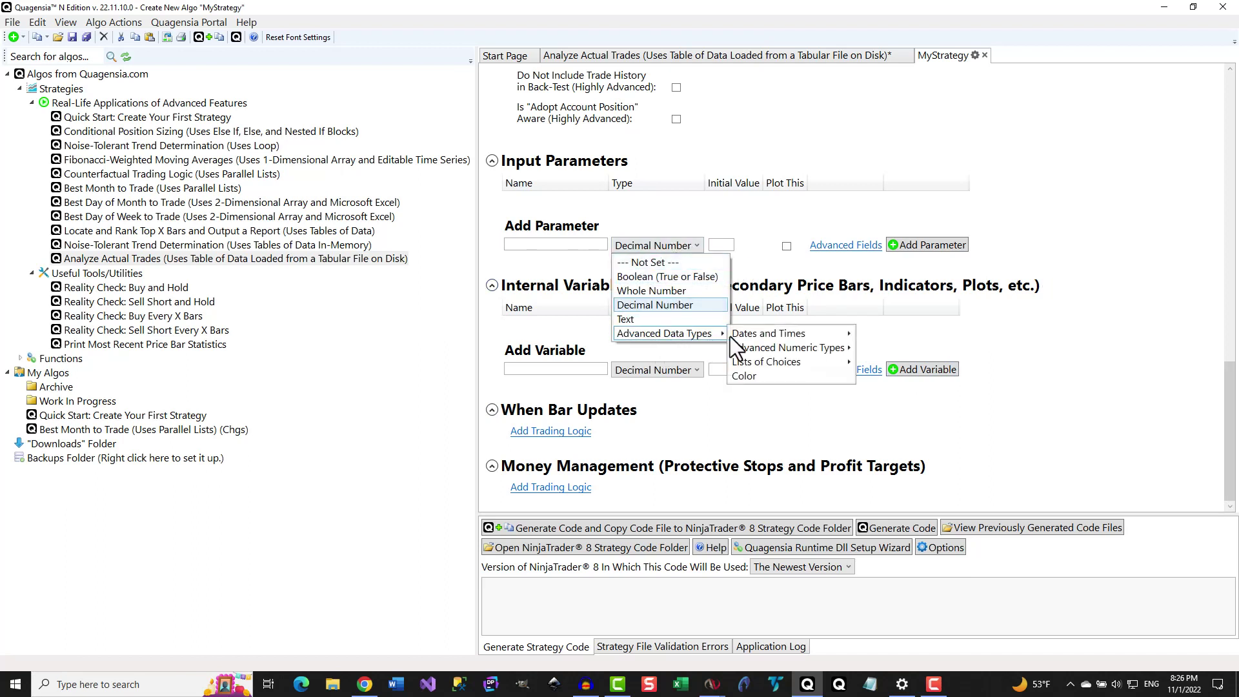
mouse_move(788, 347)
mouse_move(923, 362)
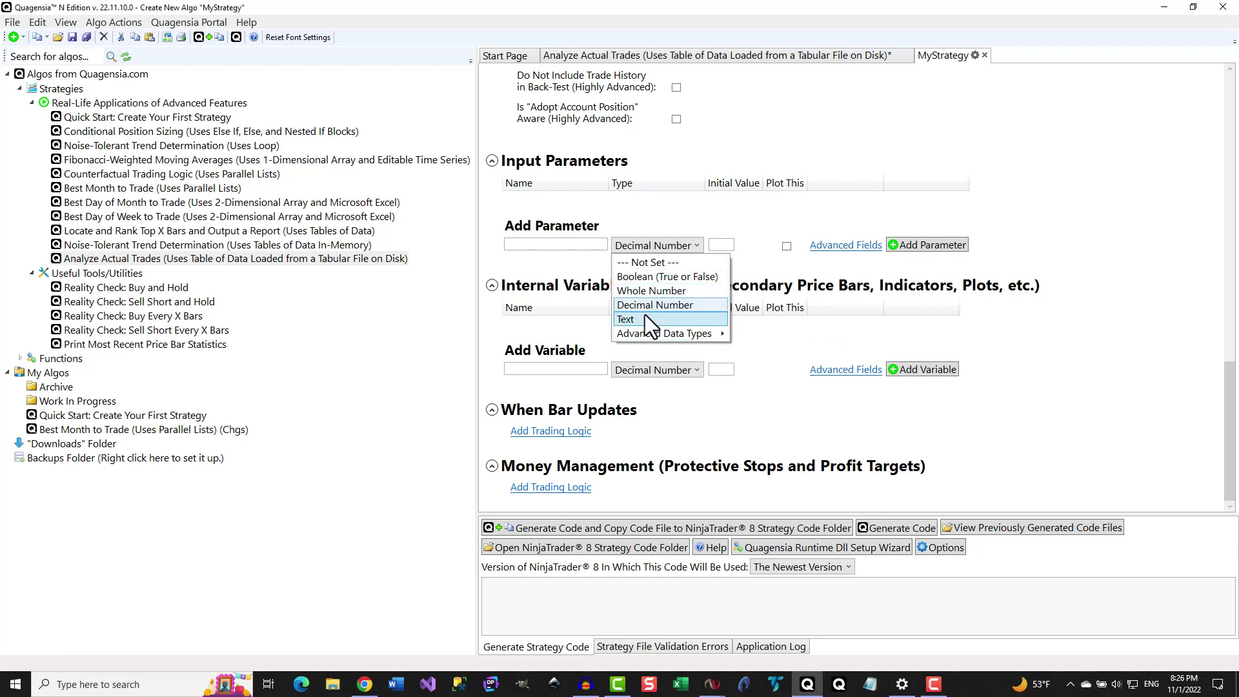
mouse_move(648, 332)
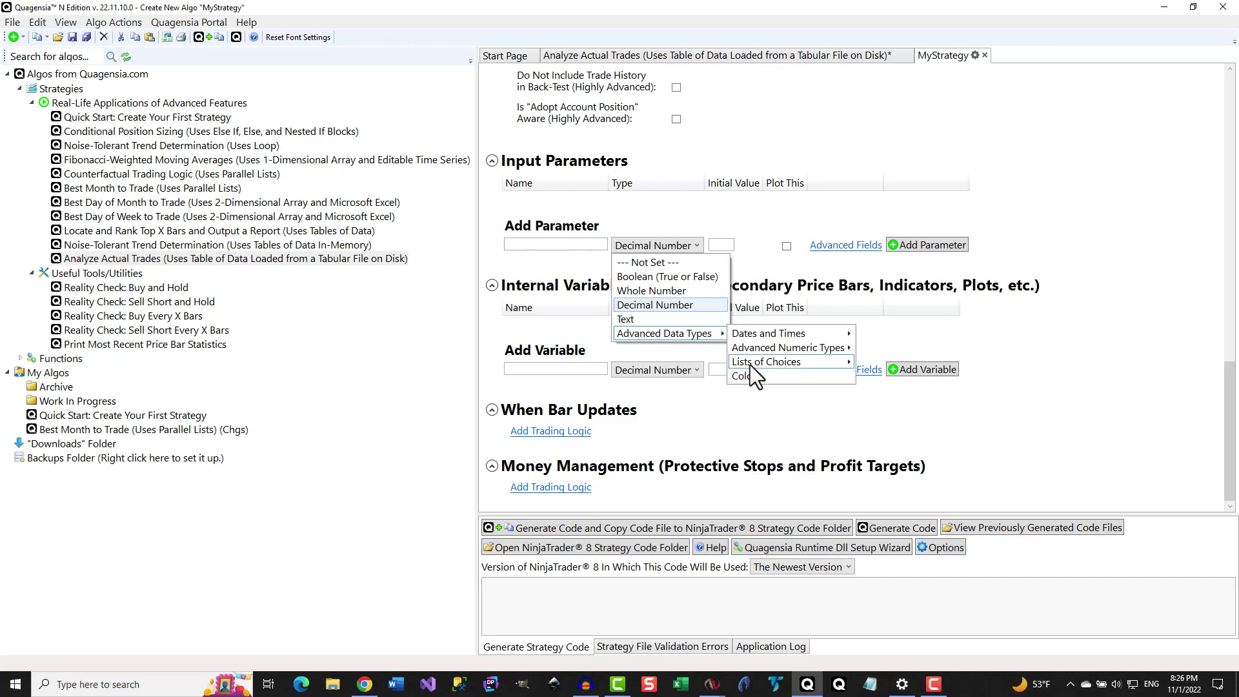
mouse_move(754, 365)
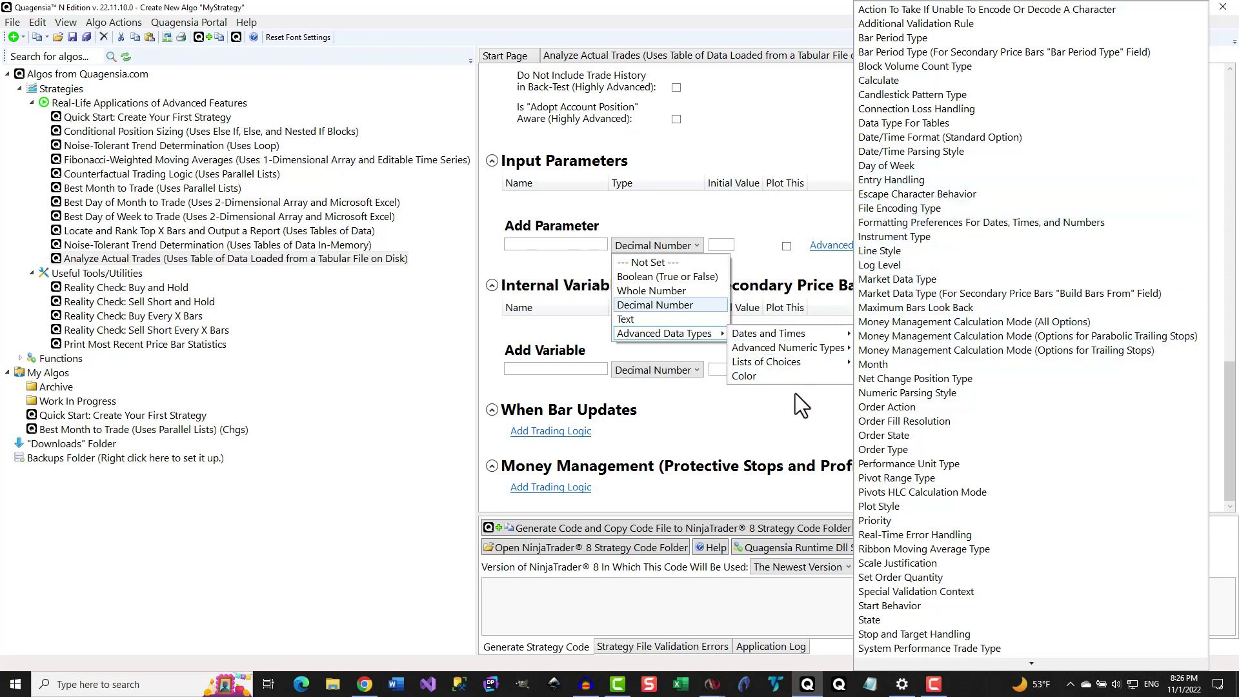
click(700, 603)
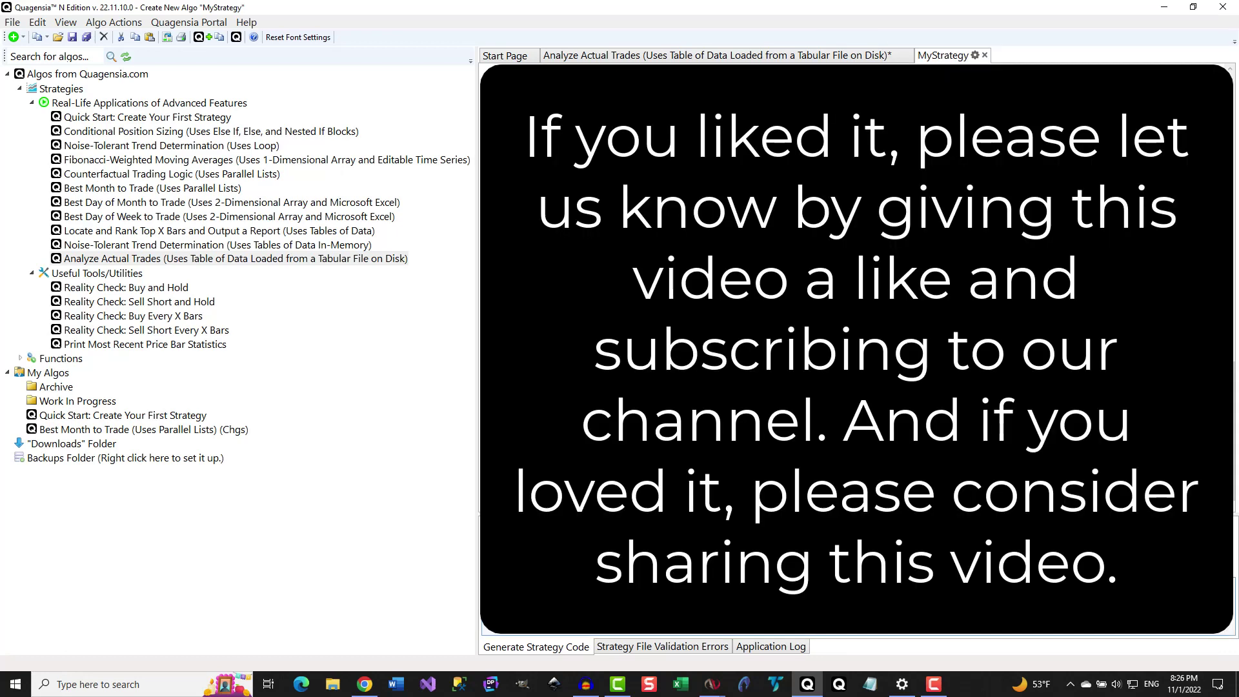